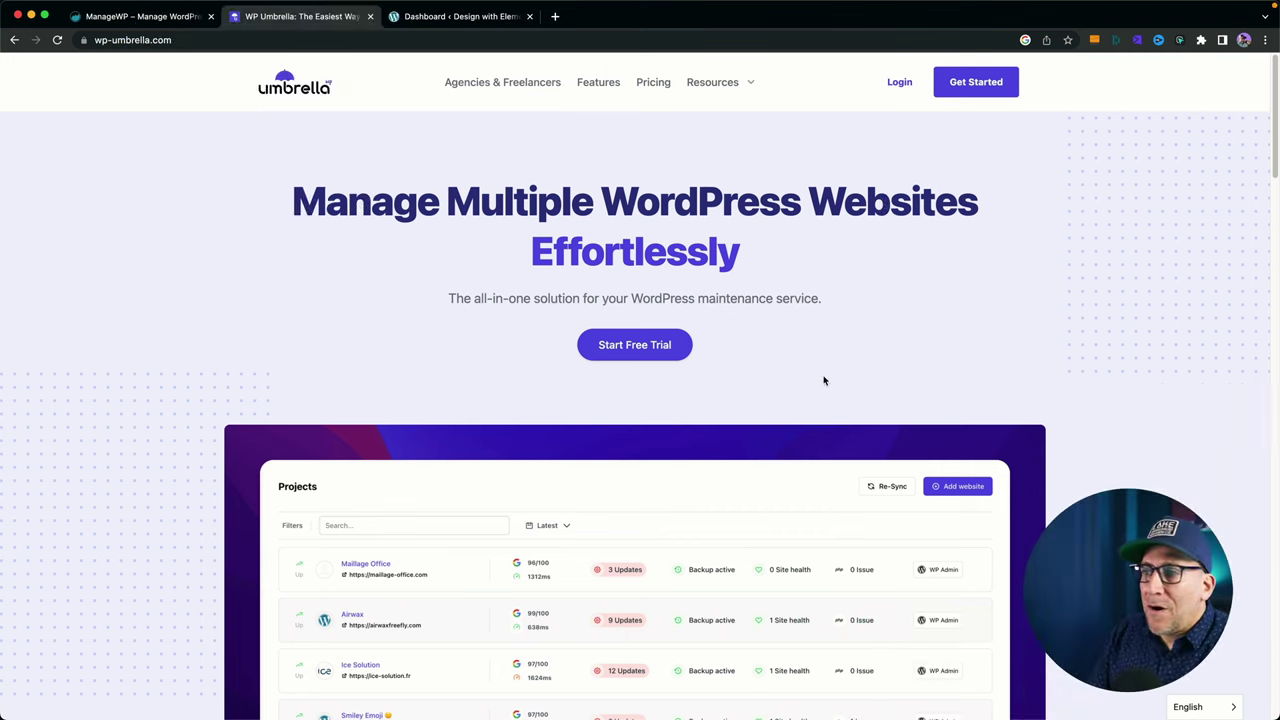
{"action": "scroll", "coordinate": [820, 380], "scroll_direction": "down", "scroll_amount": 4}
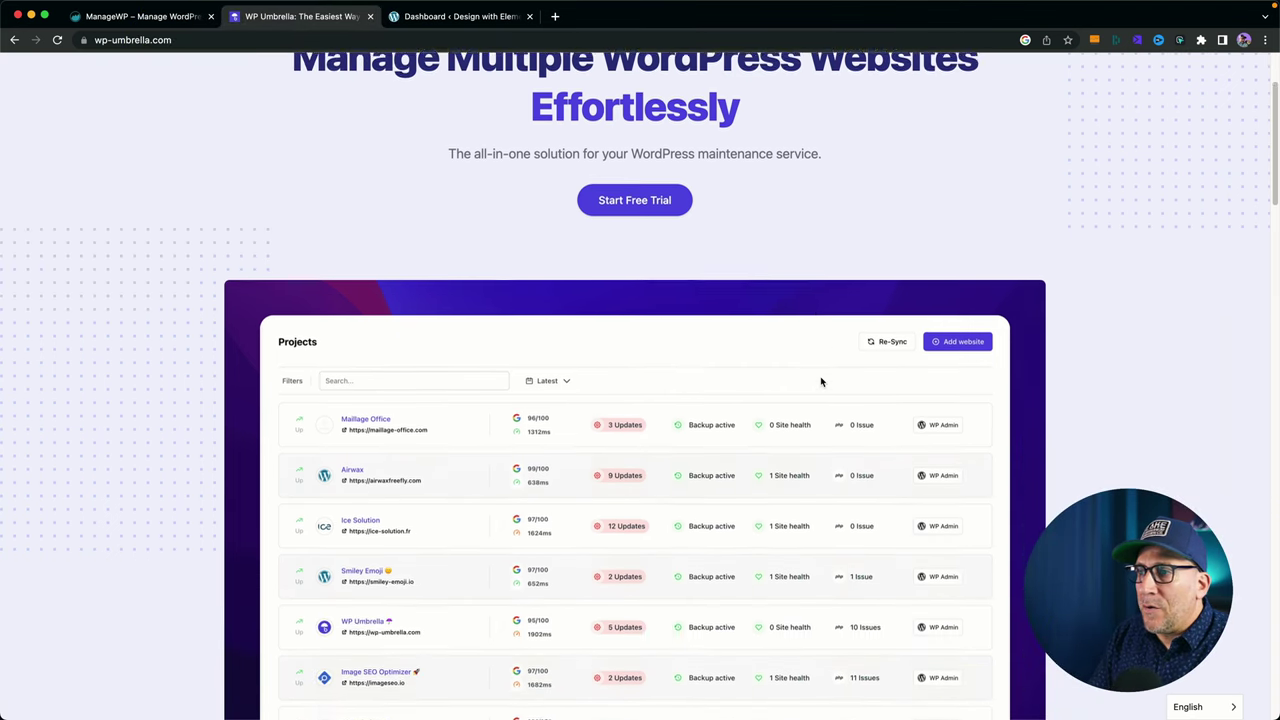
{"action": "scroll", "coordinate": [820, 380], "scroll_direction": "down", "scroll_amount": 10}
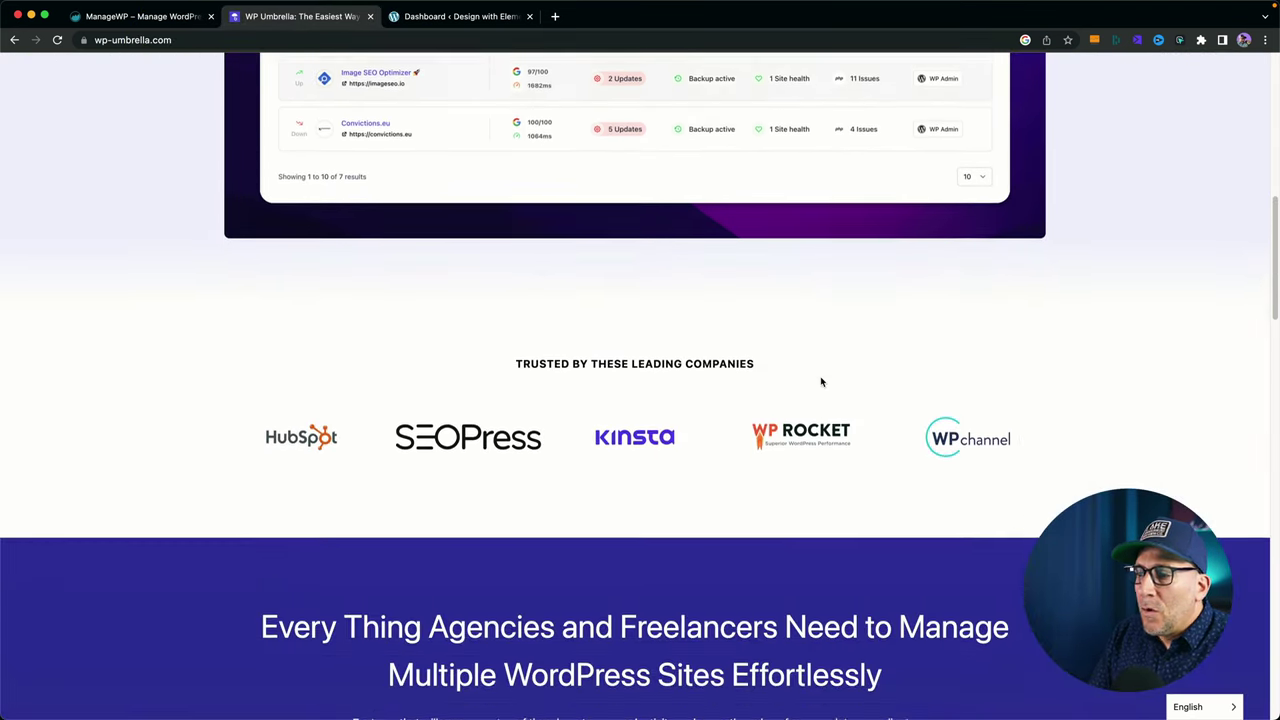
{"action": "scroll", "coordinate": [820, 380], "scroll_direction": "down", "scroll_amount": 14}
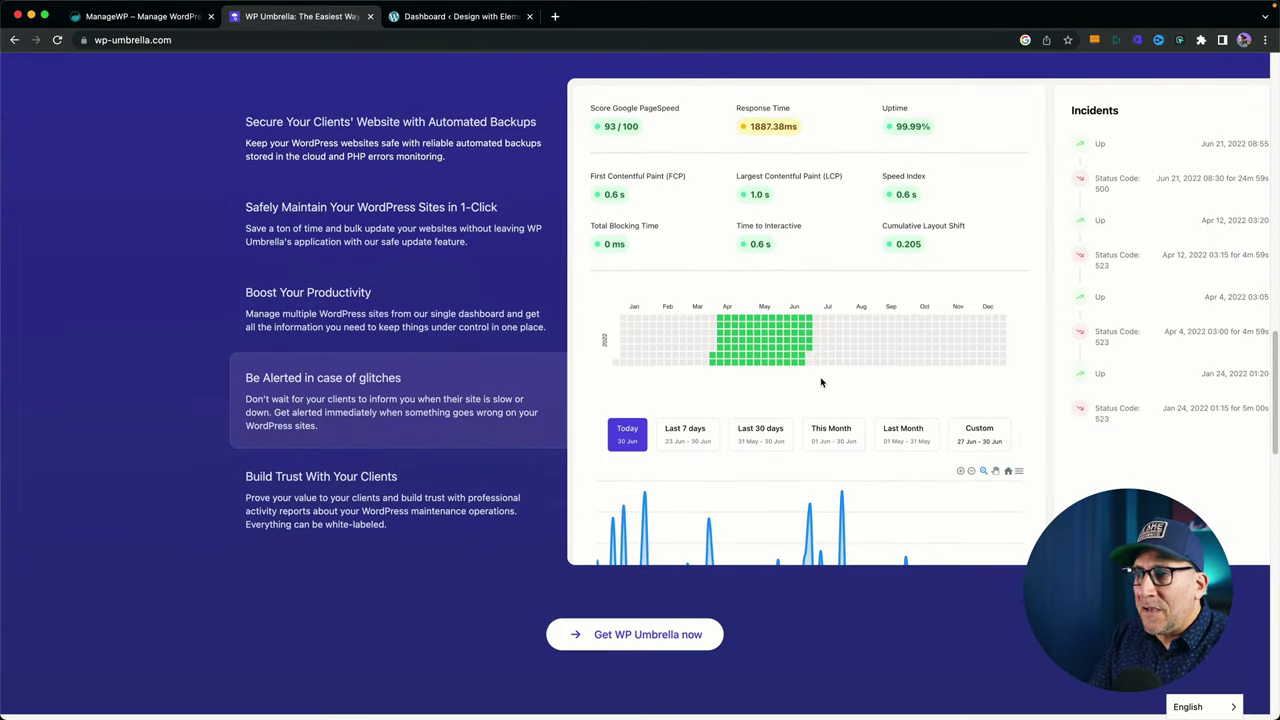
{"action": "scroll", "coordinate": [820, 382], "scroll_direction": "down", "scroll_amount": 8}
{"action": "scroll", "coordinate": [820, 382], "scroll_direction": "down", "scroll_amount": 7}
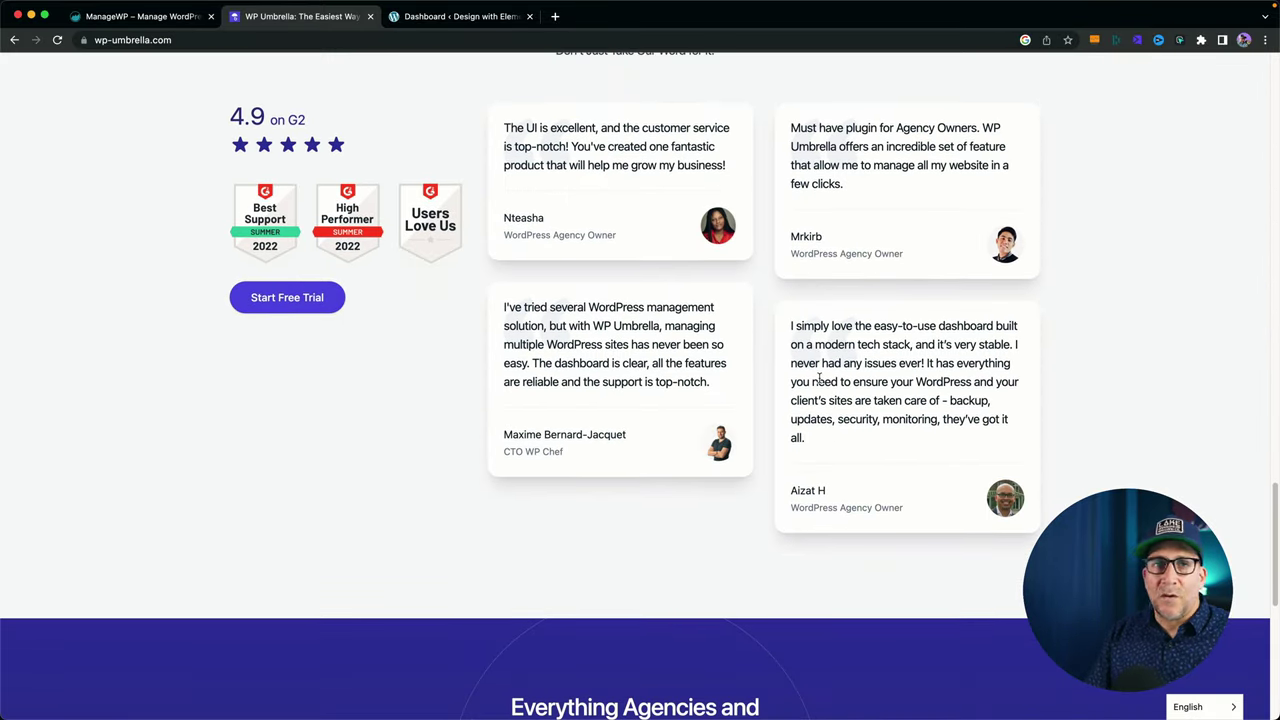
{"action": "scroll", "coordinate": [820, 375], "scroll_direction": "down", "scroll_amount": 2}
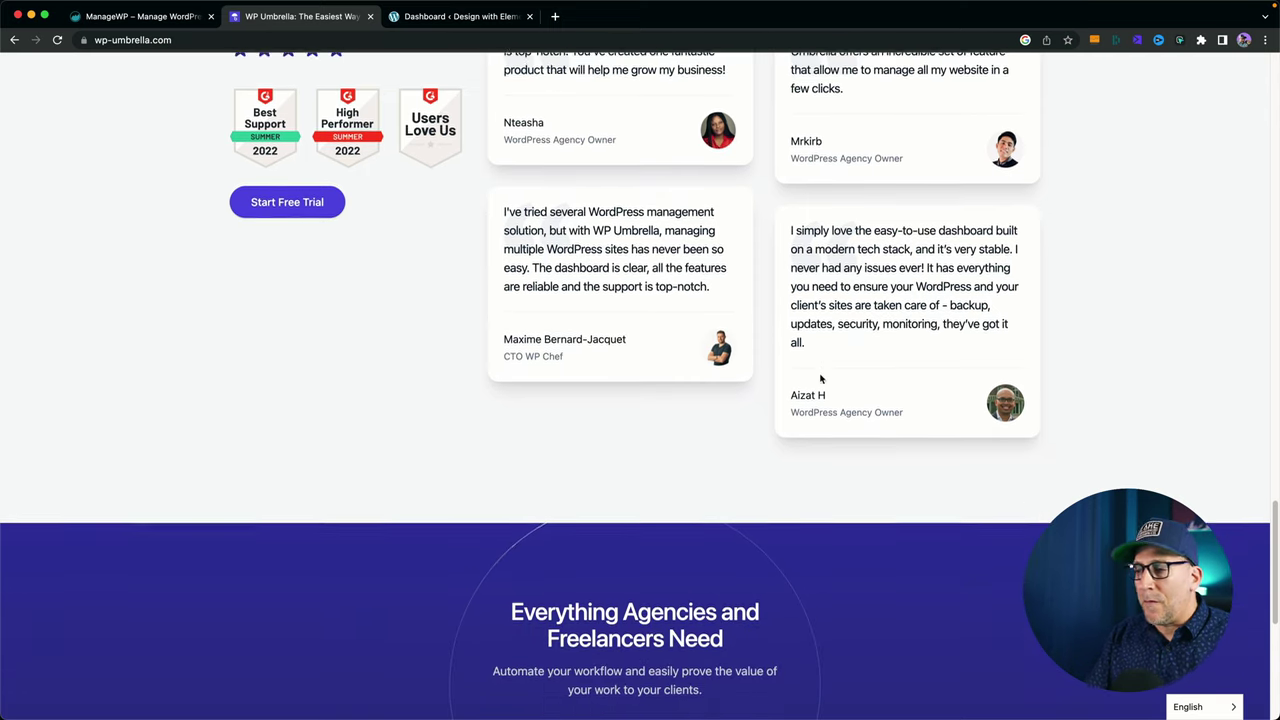
{"action": "scroll", "coordinate": [820, 379], "scroll_direction": "down", "scroll_amount": 3}
{"action": "scroll", "coordinate": [821, 378], "scroll_direction": "down", "scroll_amount": 4}
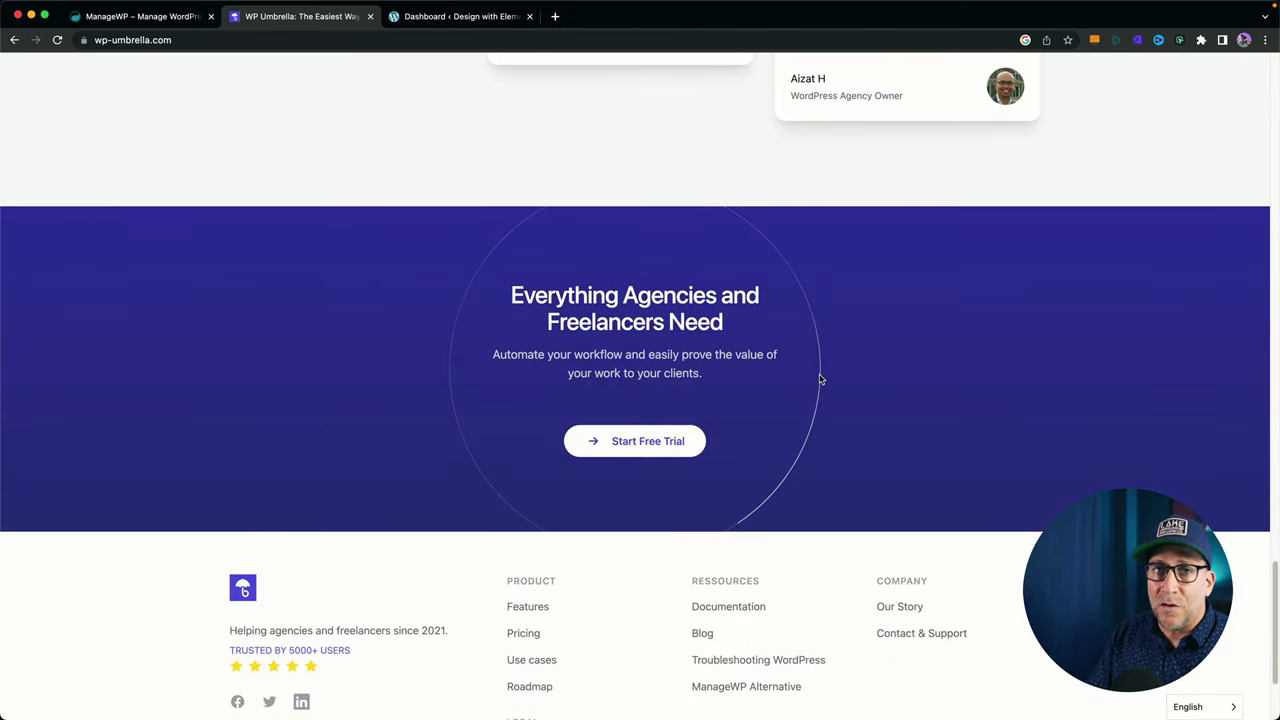
{"action": "scroll", "coordinate": [823, 377], "scroll_direction": "up", "scroll_amount": 12}
{"action": "scroll", "coordinate": [784, 375], "scroll_direction": "up", "scroll_amount": 6}
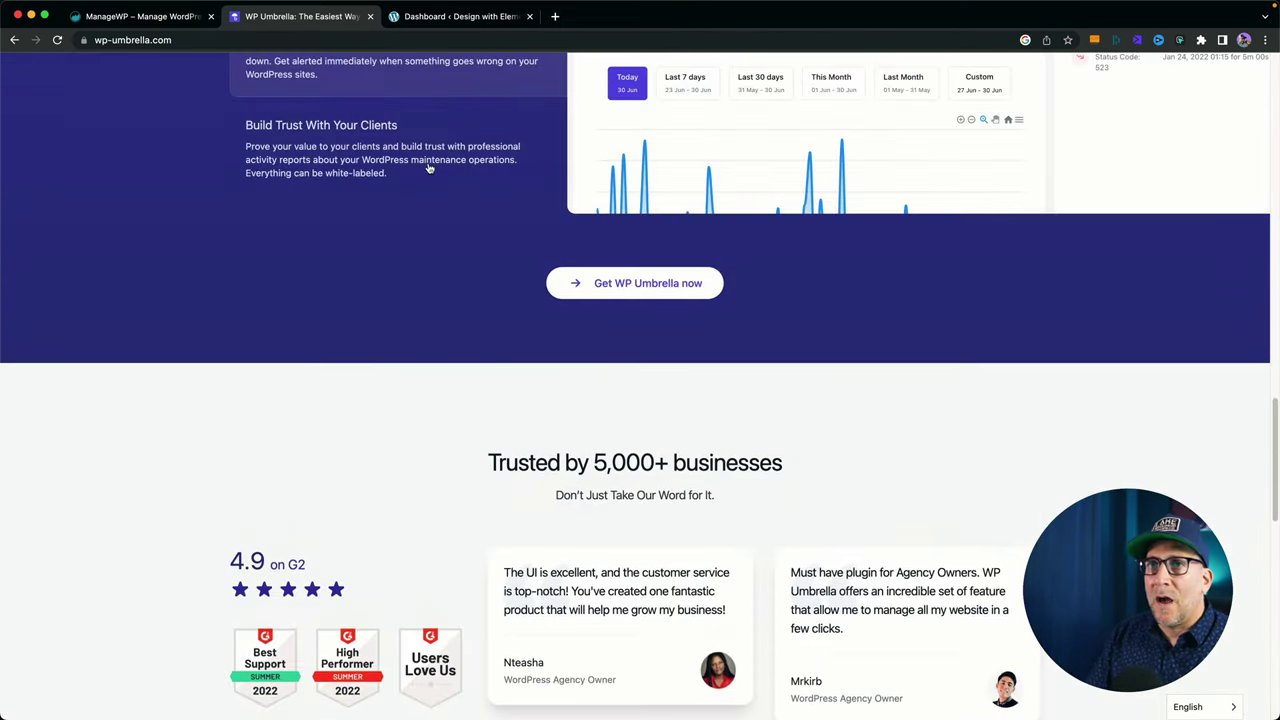
Browse the ManageWP homepage's six-feature grid, testimonials and customer stories.
{"action": "left_click", "coordinate": [158, 17]}
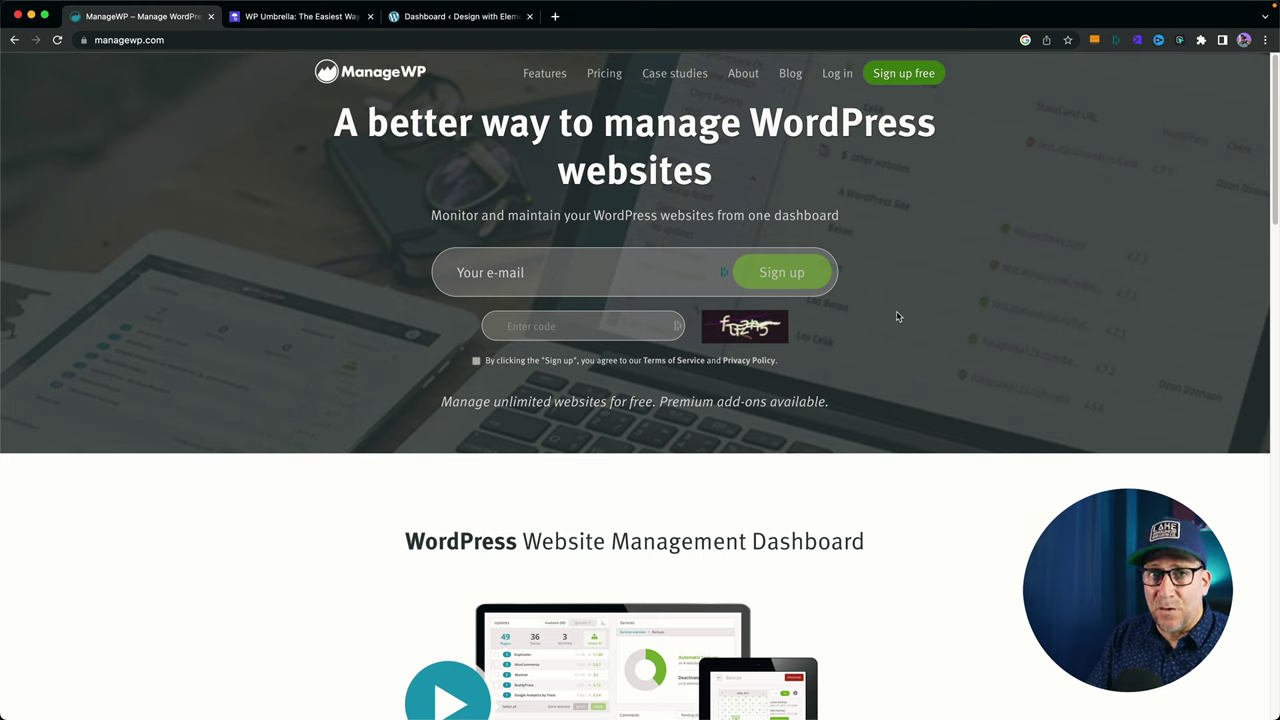
{"action": "scroll", "coordinate": [897, 317], "scroll_direction": "down", "scroll_amount": 5}
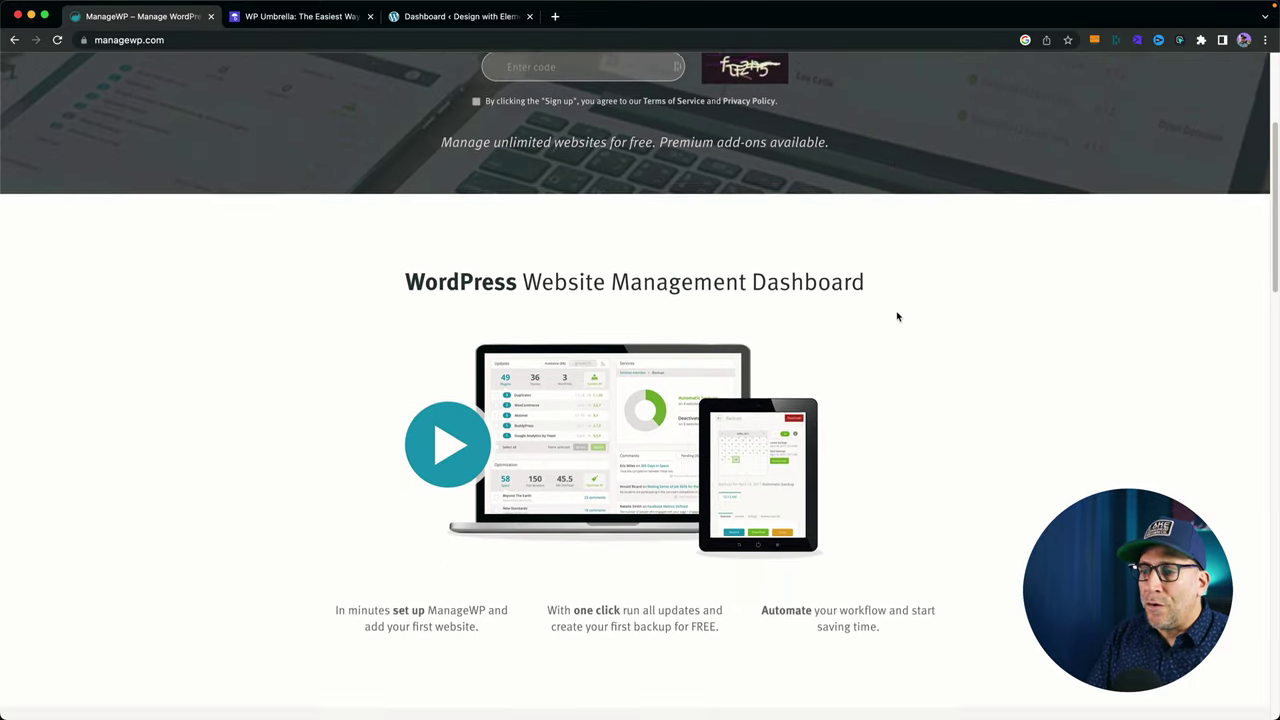
{"action": "scroll", "coordinate": [897, 317], "scroll_direction": "down", "scroll_amount": 4}
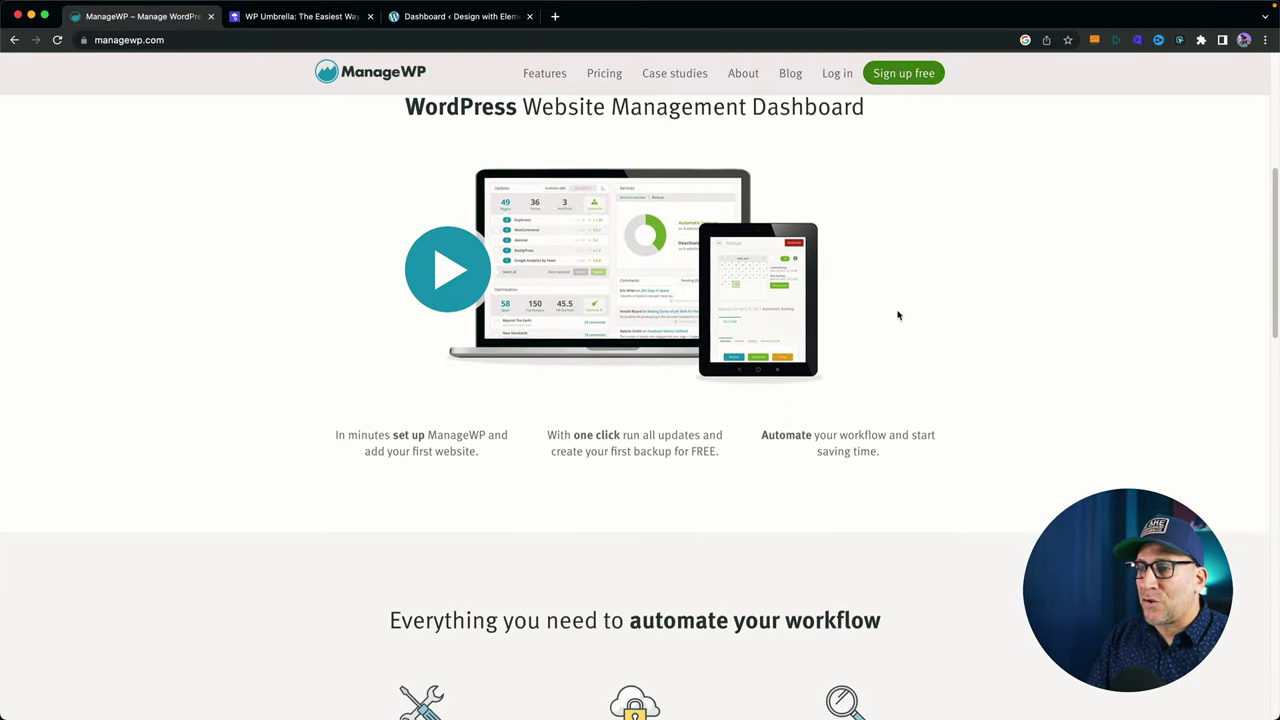
{"action": "scroll", "coordinate": [897, 316], "scroll_direction": "down", "scroll_amount": 2}
{"action": "scroll", "coordinate": [897, 316], "scroll_direction": "down", "scroll_amount": 3}
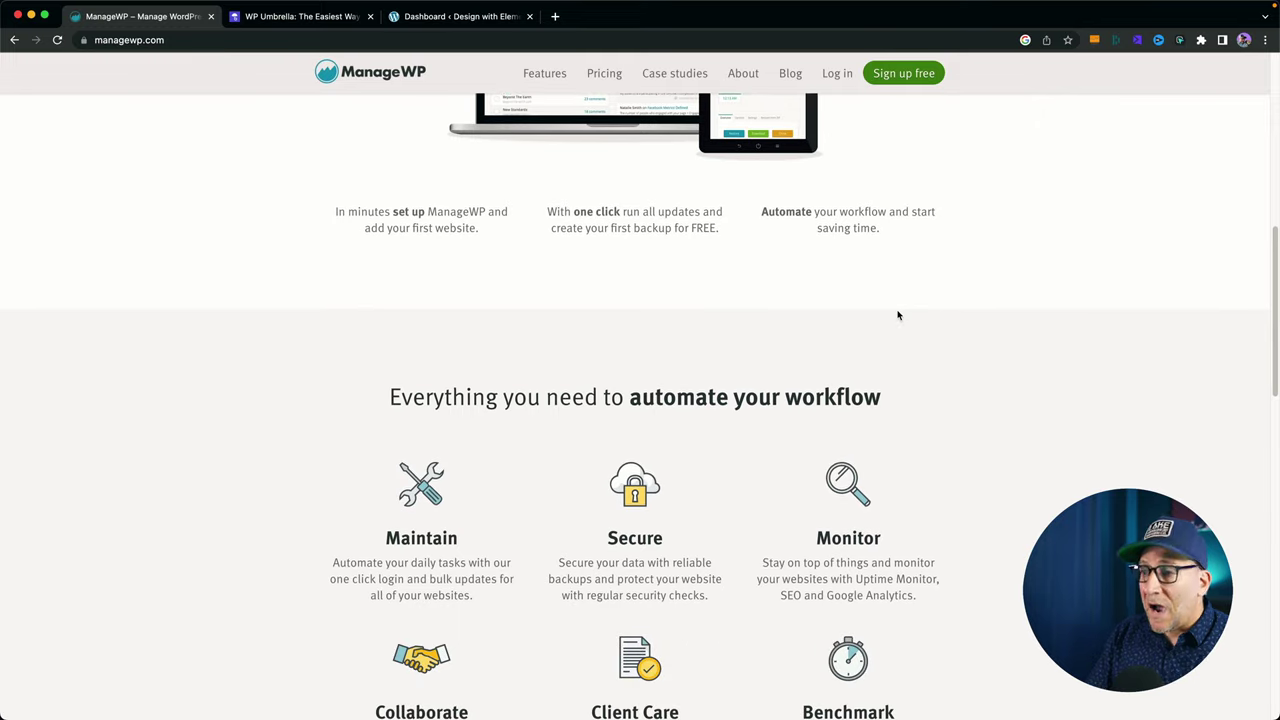
{"action": "scroll", "coordinate": [897, 316], "scroll_direction": "down", "scroll_amount": 8}
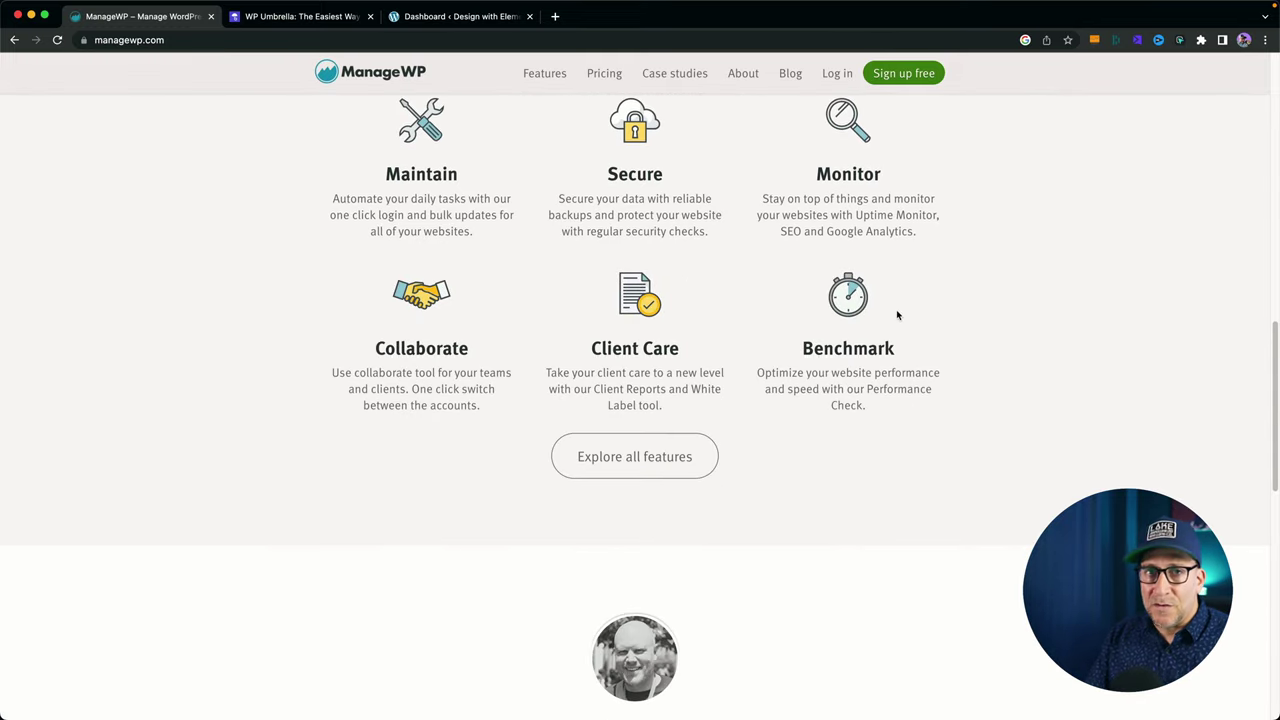
{"action": "scroll", "coordinate": [897, 315], "scroll_direction": "down", "scroll_amount": 5}
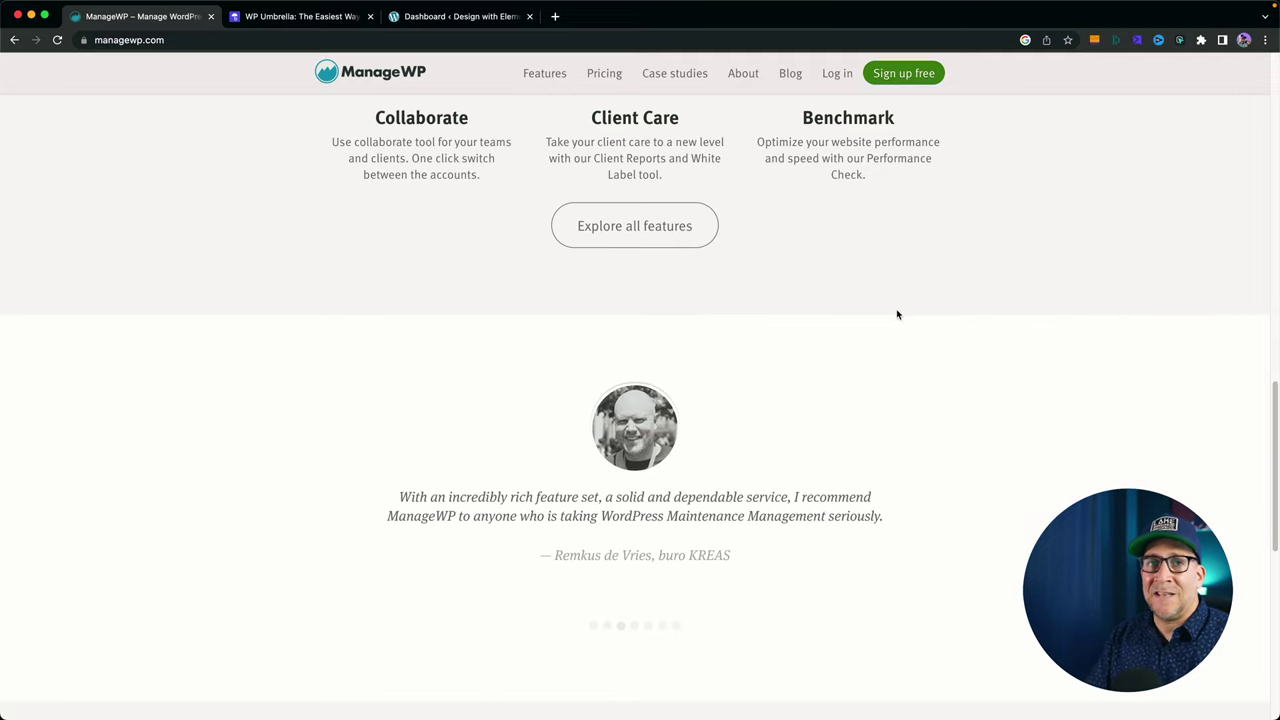
{"action": "scroll", "coordinate": [897, 313], "scroll_direction": "down", "scroll_amount": 6}
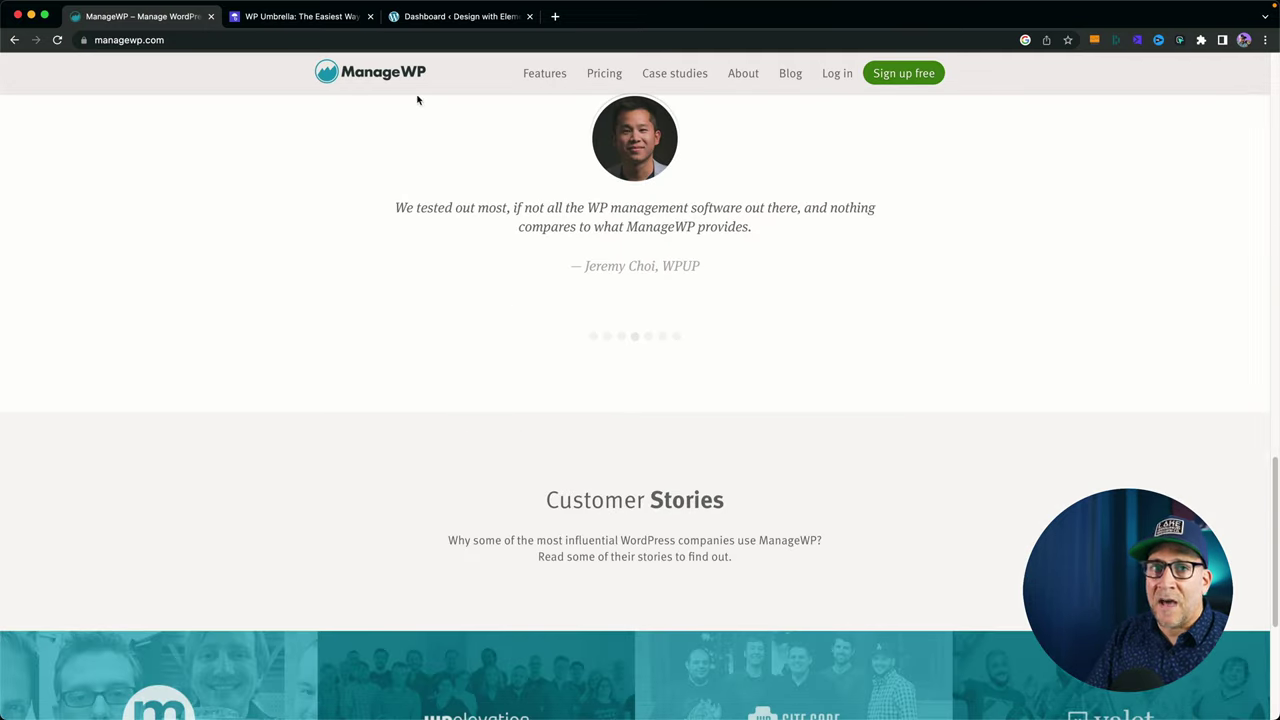
Go back to the WP Umbrella homepage tab.
{"action": "left_click", "coordinate": [323, 18]}
{"action": "scroll", "coordinate": [684, 370], "scroll_direction": "up", "scroll_amount": 5}
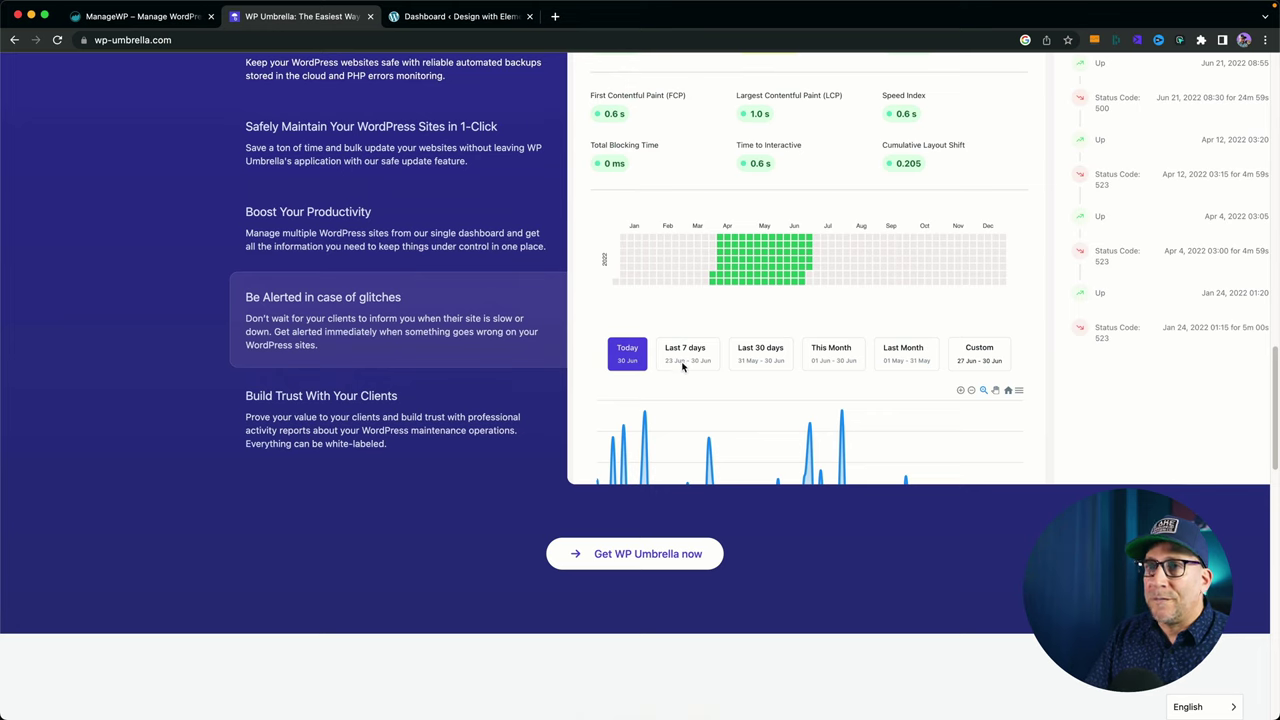
{"action": "scroll", "coordinate": [683, 367], "scroll_direction": "up", "scroll_amount": 20}
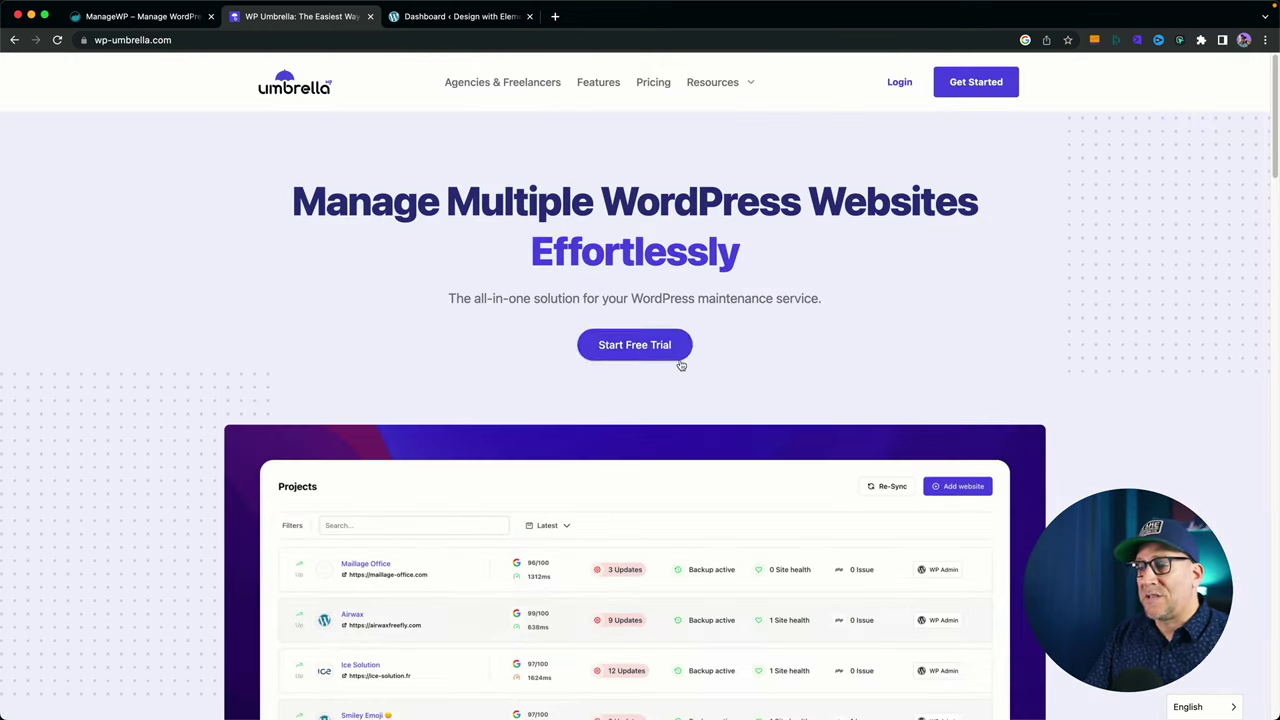
Bring up the WP Umbrella app and read the Add Website connection instructions.
{"action": "key", "text": "ctrl+Up"}
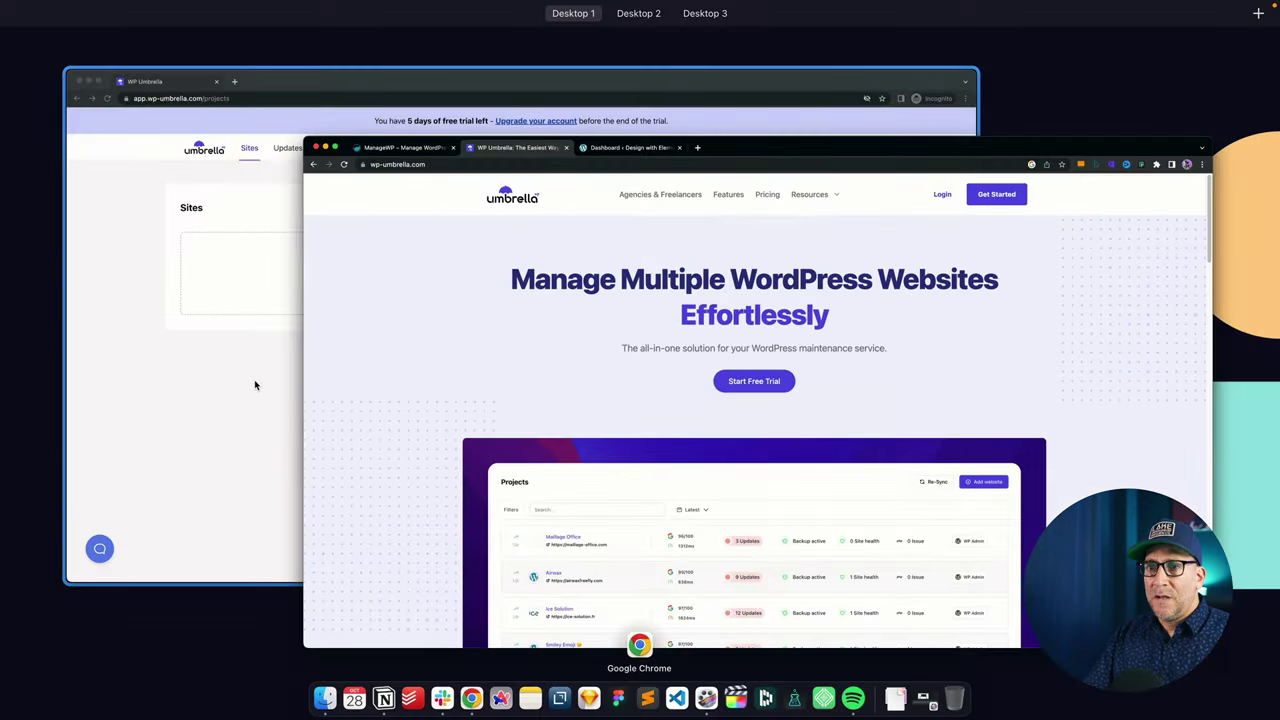
{"action": "left_click", "coordinate": [255, 385]}
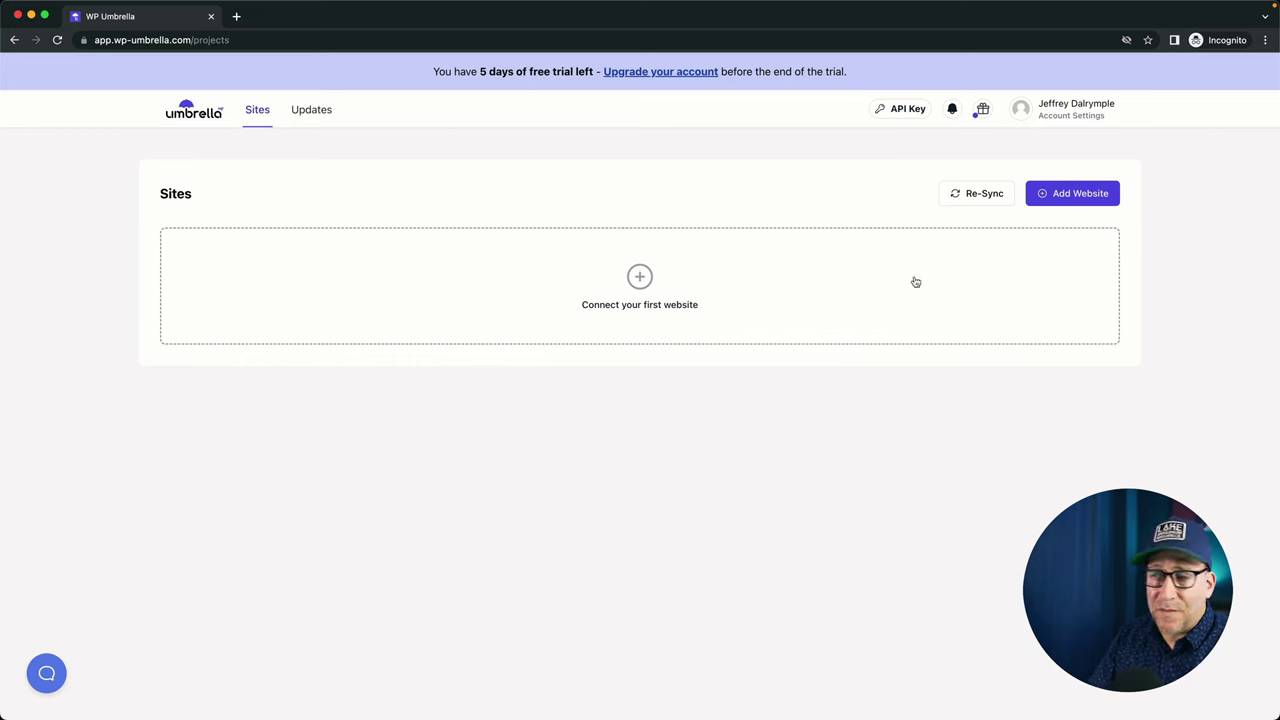
{"action": "left_click", "coordinate": [1091, 206]}
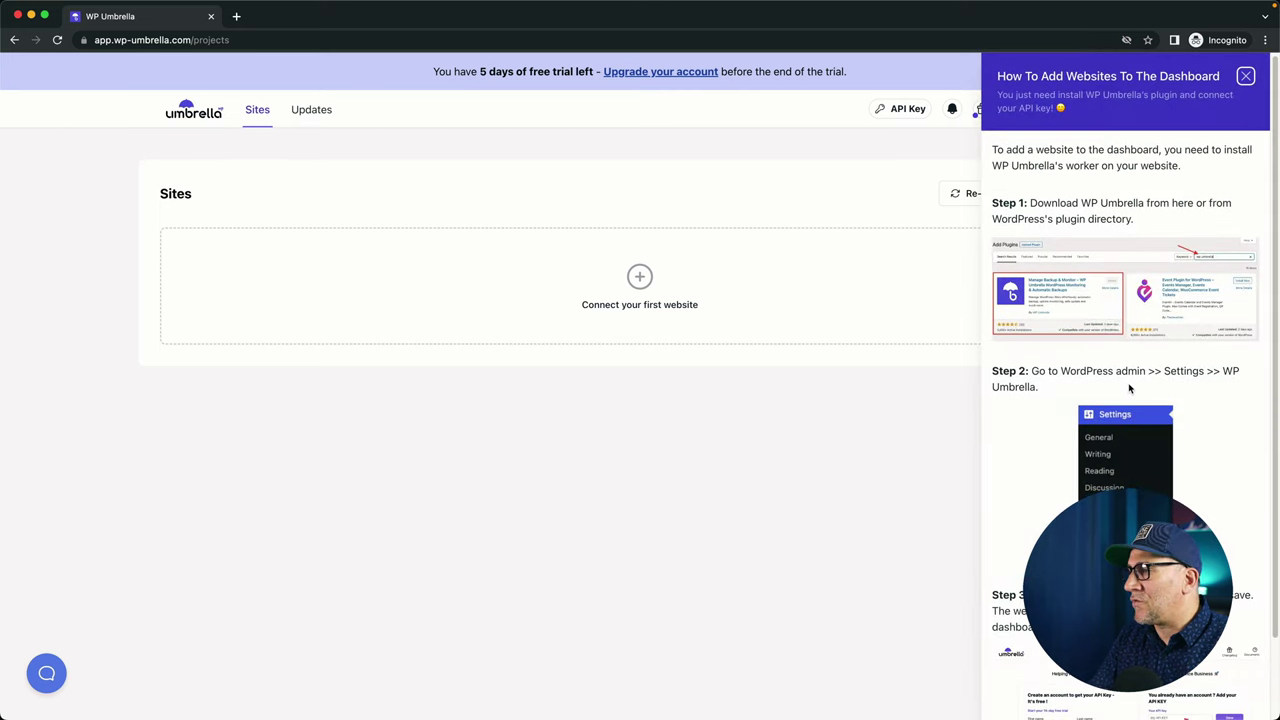
{"action": "scroll", "coordinate": [1110, 392], "scroll_direction": "down", "scroll_amount": 3}
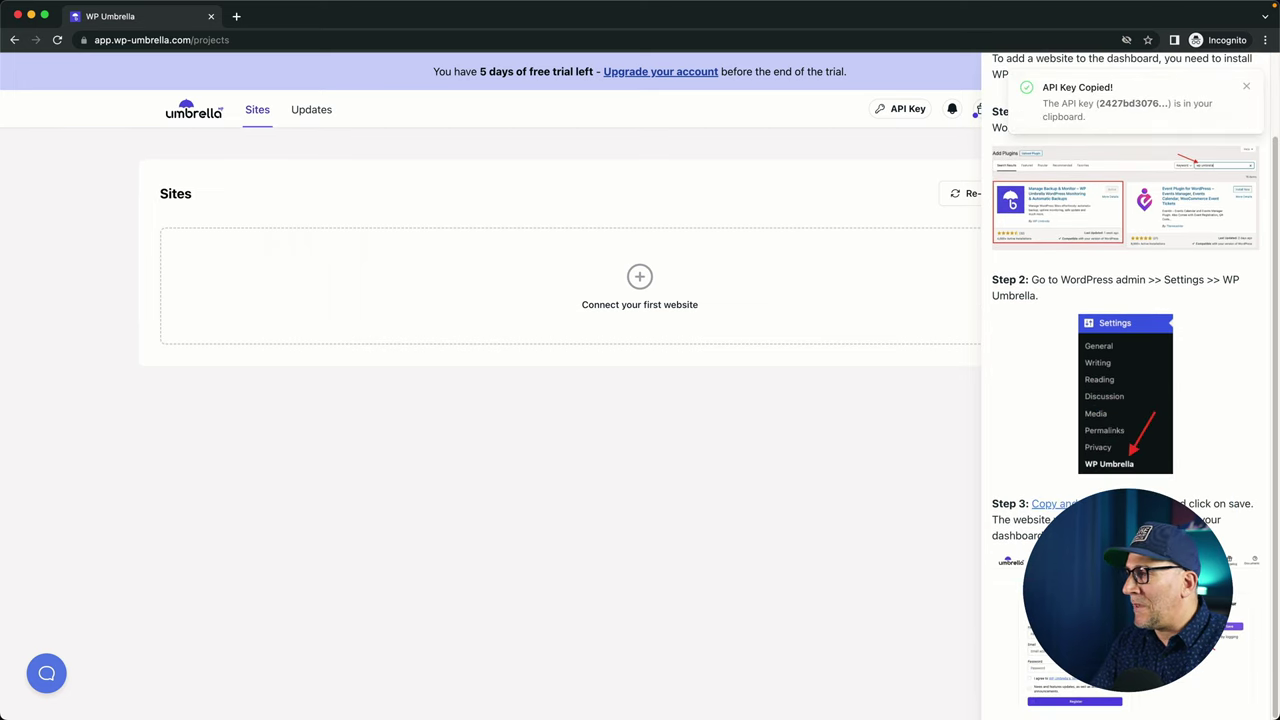
Close the instructions panel, dismiss the notice, and copy the account's API key.
{"action": "left_click", "coordinate": [920, 491]}
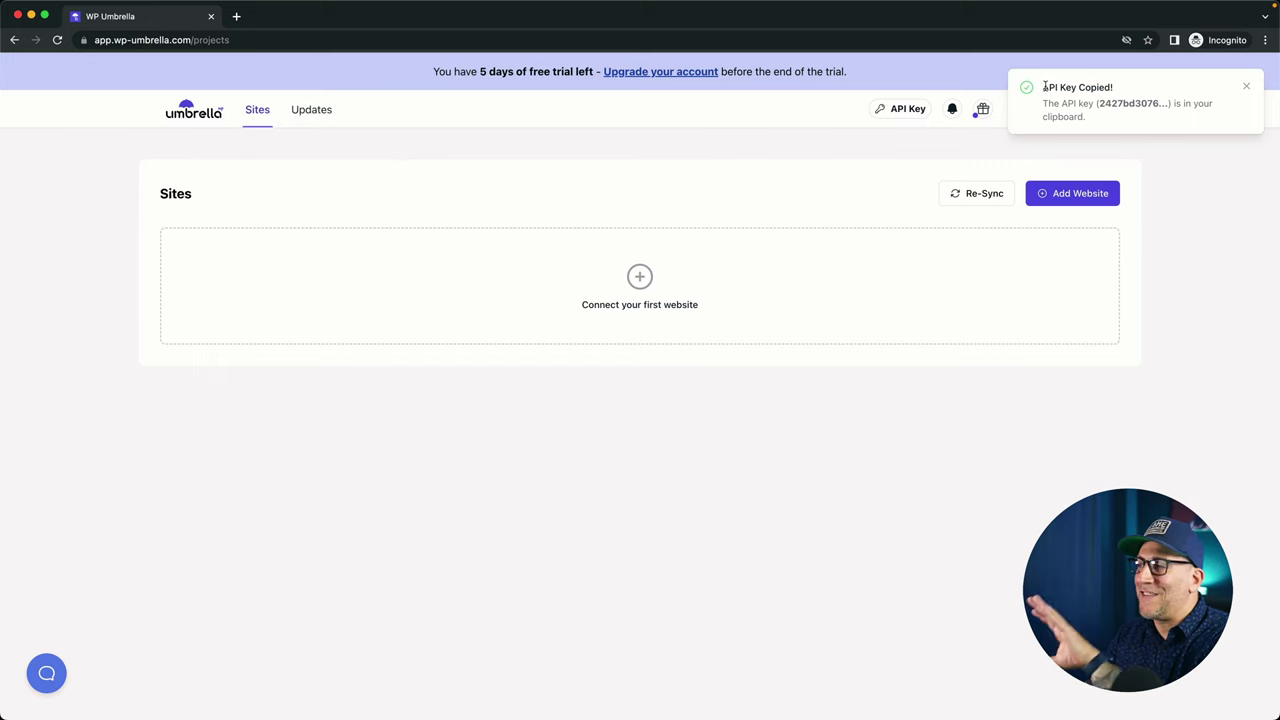
{"action": "left_click", "coordinate": [1246, 87]}
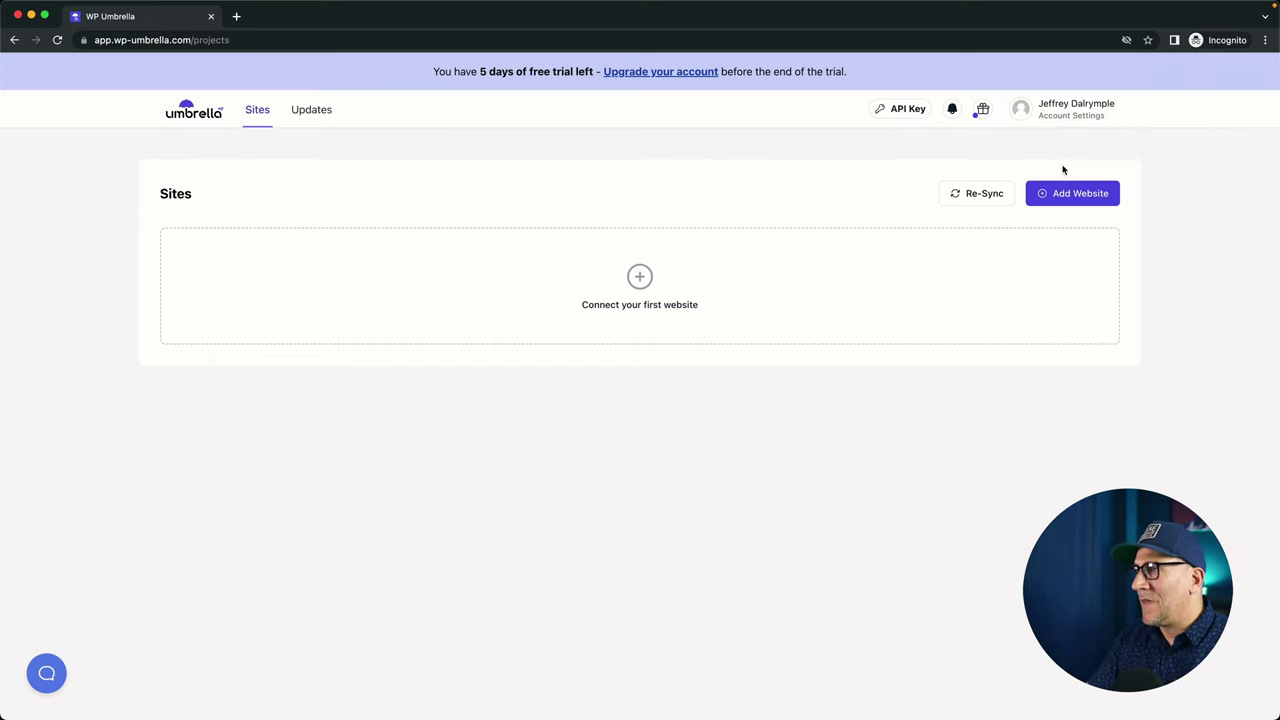
{"action": "left_click", "coordinate": [906, 112]}
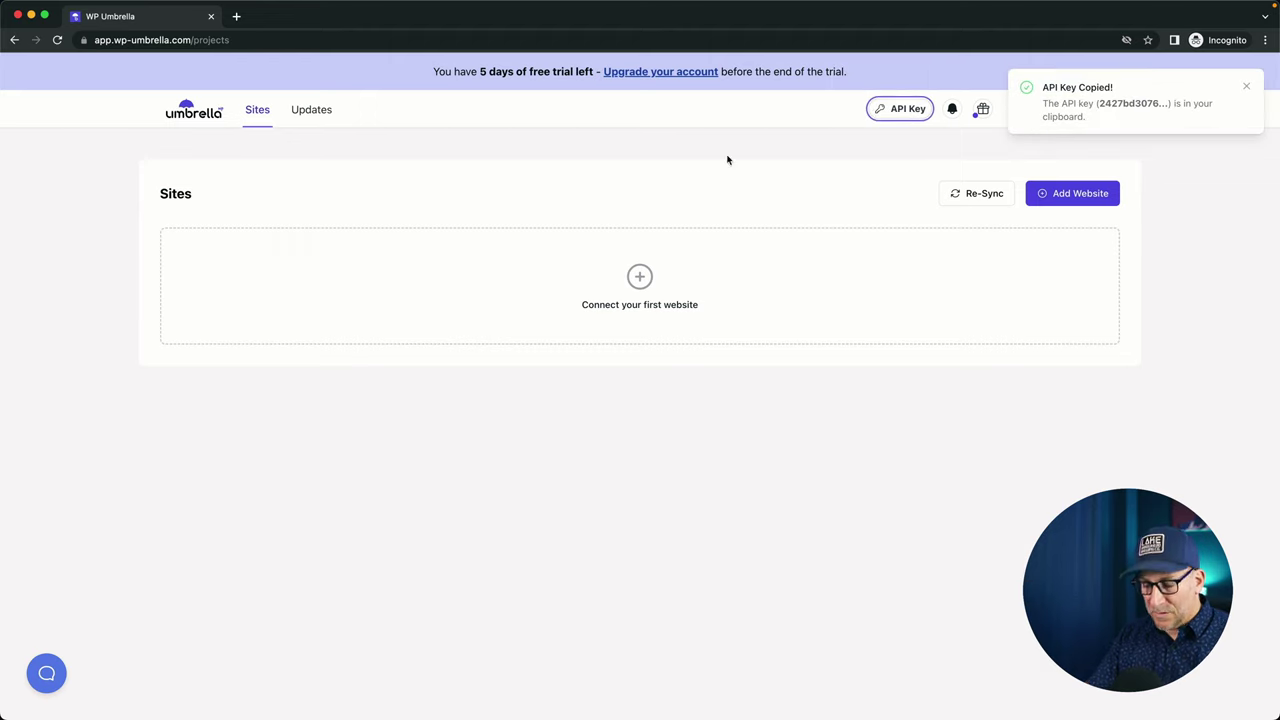
Switch to the WordPress admin window and view the site's public homepage.
{"action": "key", "text": "ctrl+Up"}
{"action": "left_click", "coordinate": [200, 347]}
{"action": "left_click", "coordinate": [455, 20]}
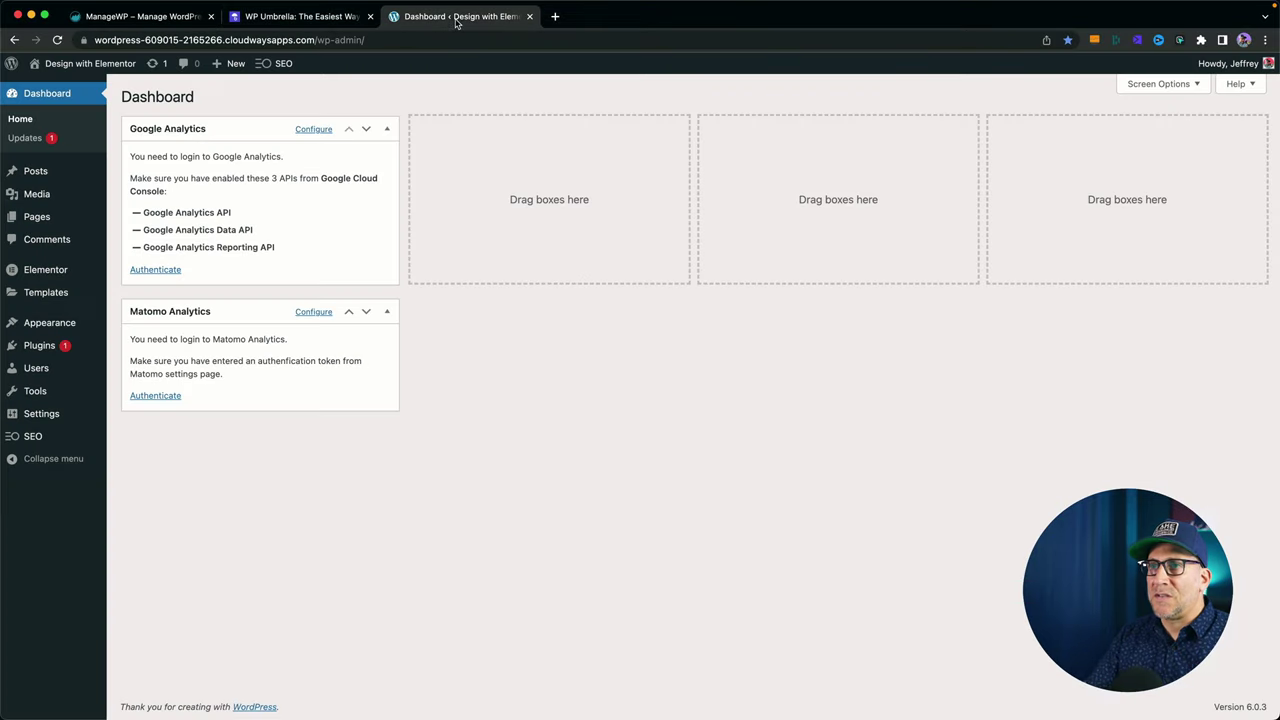
{"action": "mouse_move", "coordinate": [85, 65]}
{"action": "left_click", "coordinate": [60, 86]}
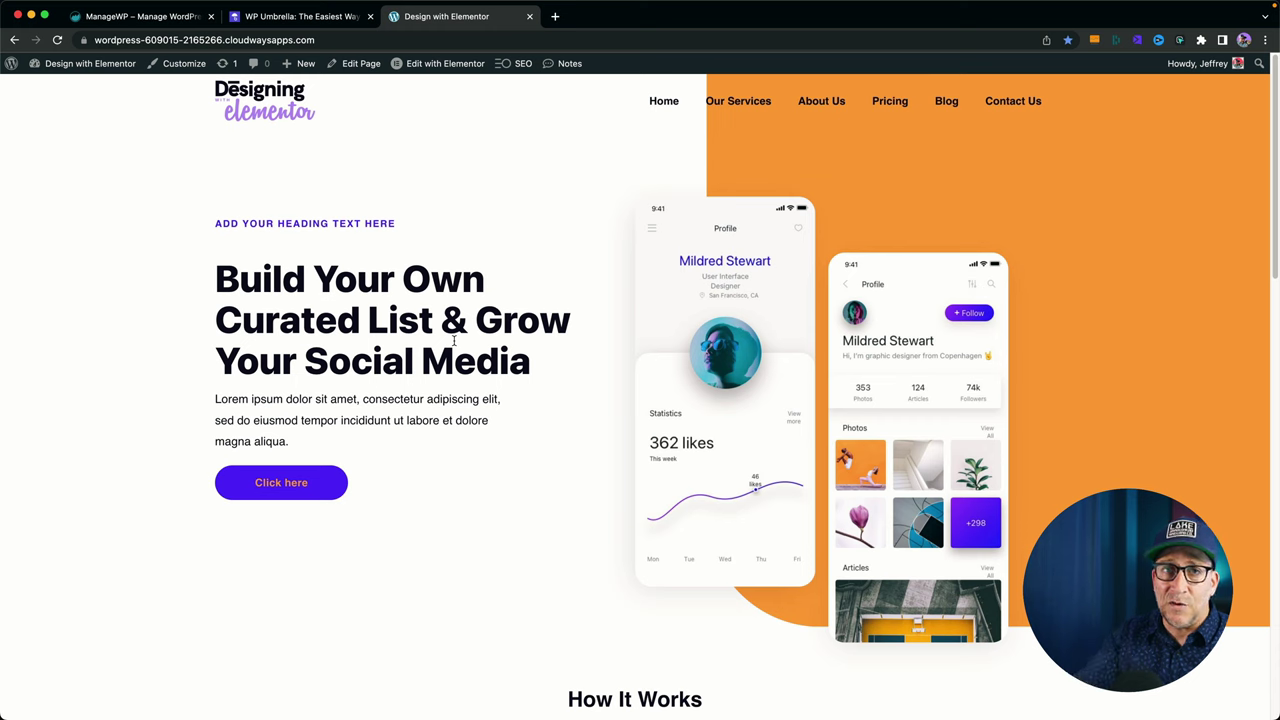
Search for the 'wp umbrella' plugin under Plugins > Add New.
{"action": "mouse_move", "coordinate": [50, 66]}
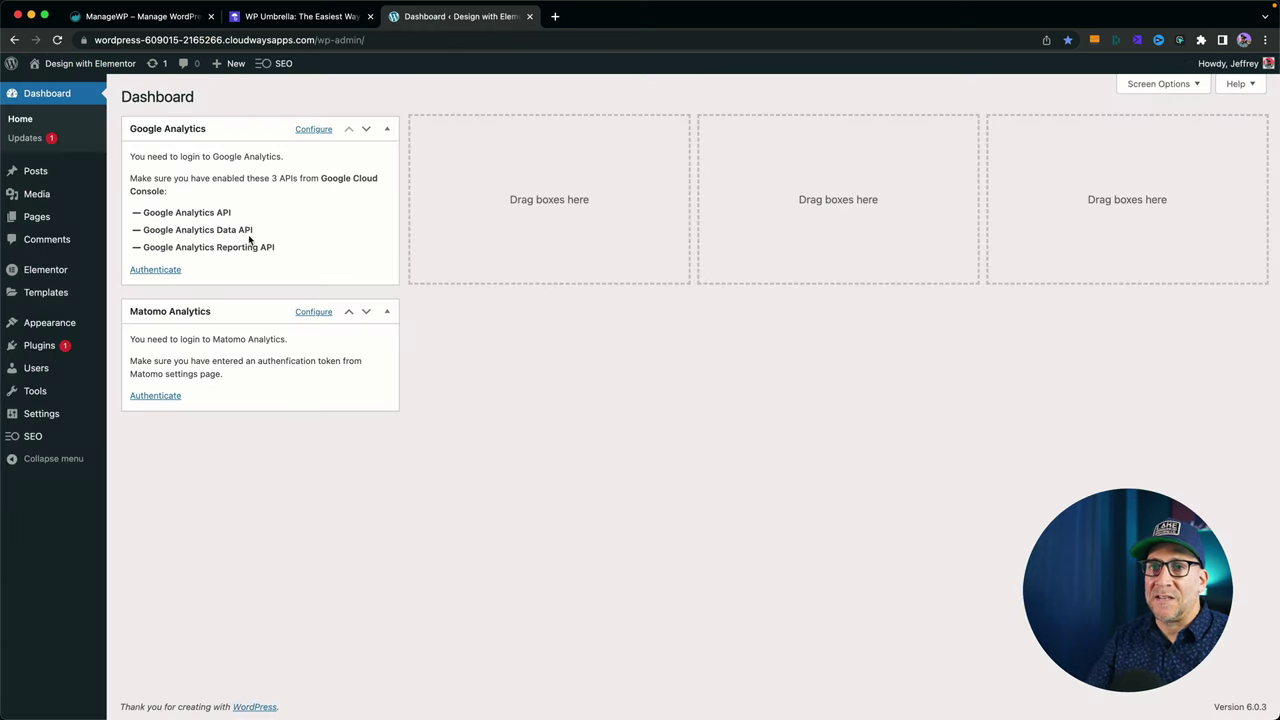
{"action": "left_click", "coordinate": [40, 346]}
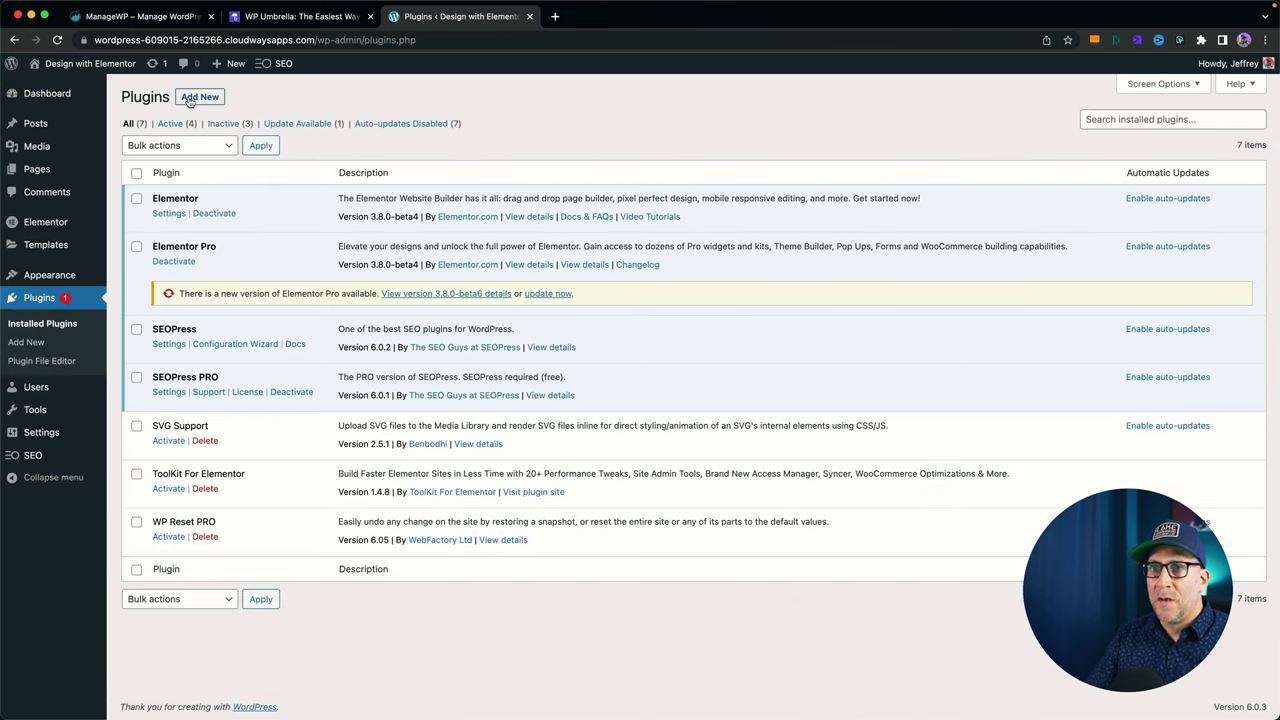
{"action": "left_click", "coordinate": [199, 97]}
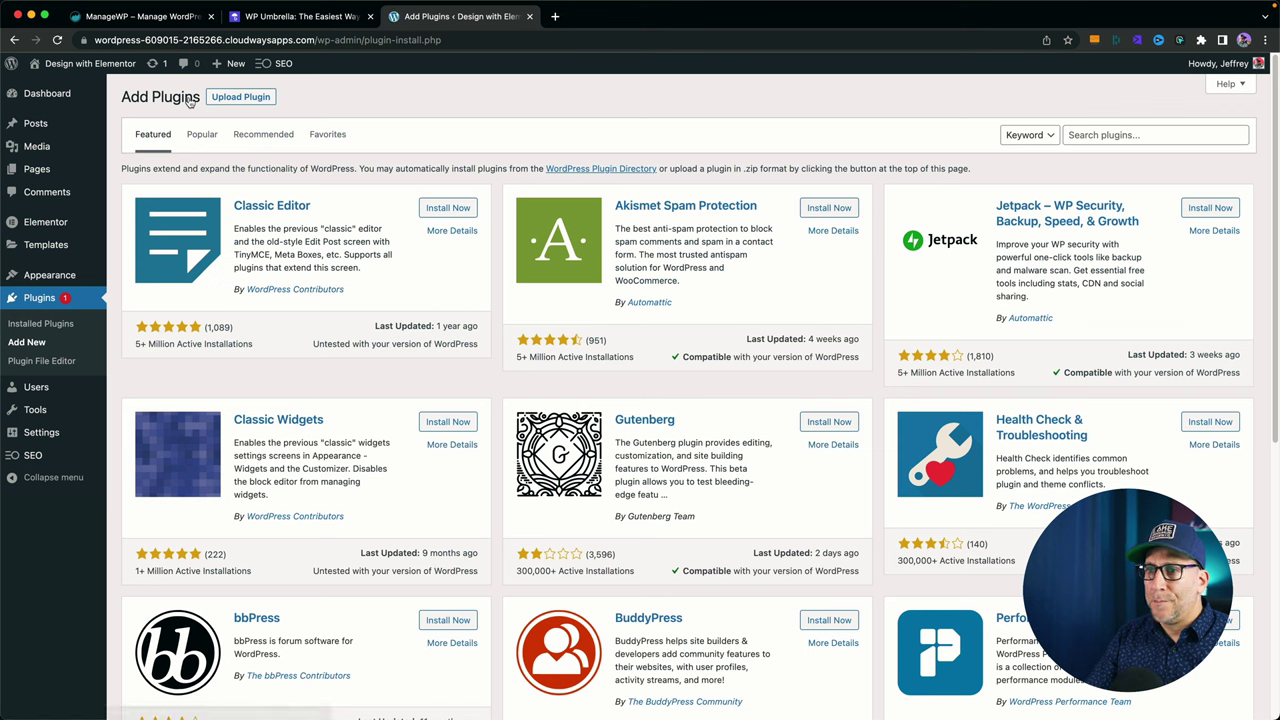
{"action": "left_click", "coordinate": [1119, 138]}
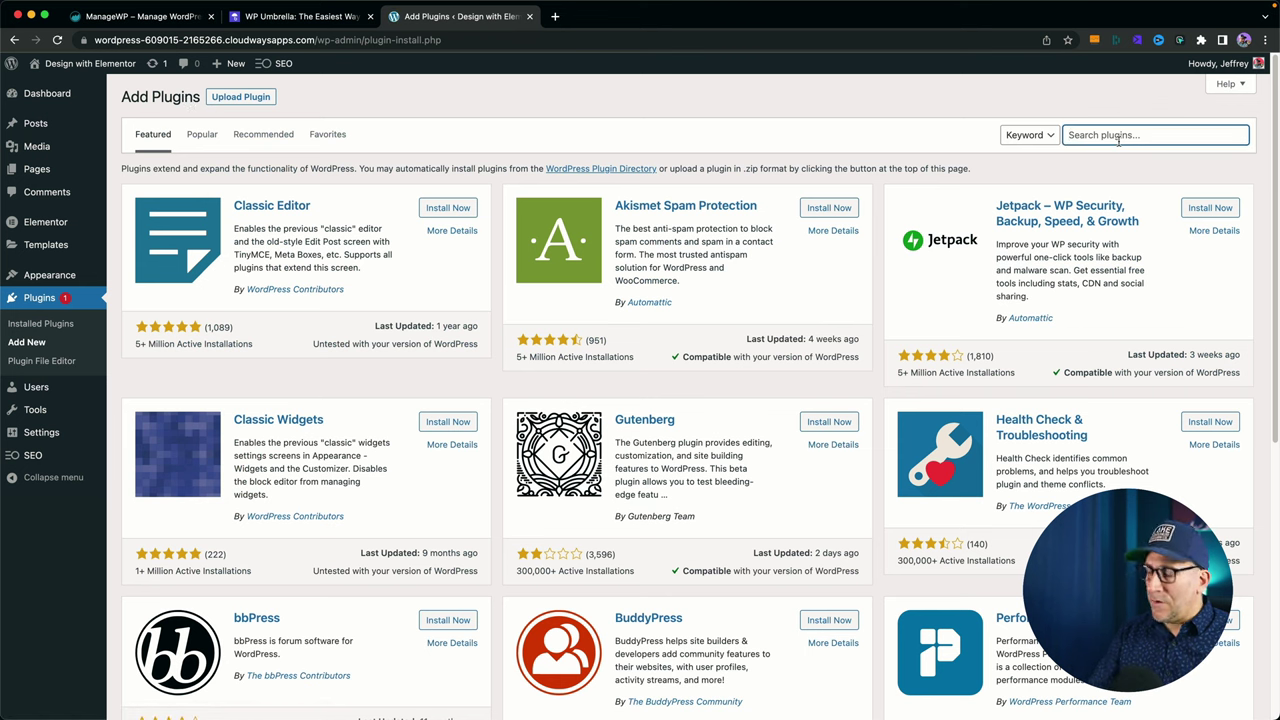
{"action": "type", "text": "wp umbrella"}
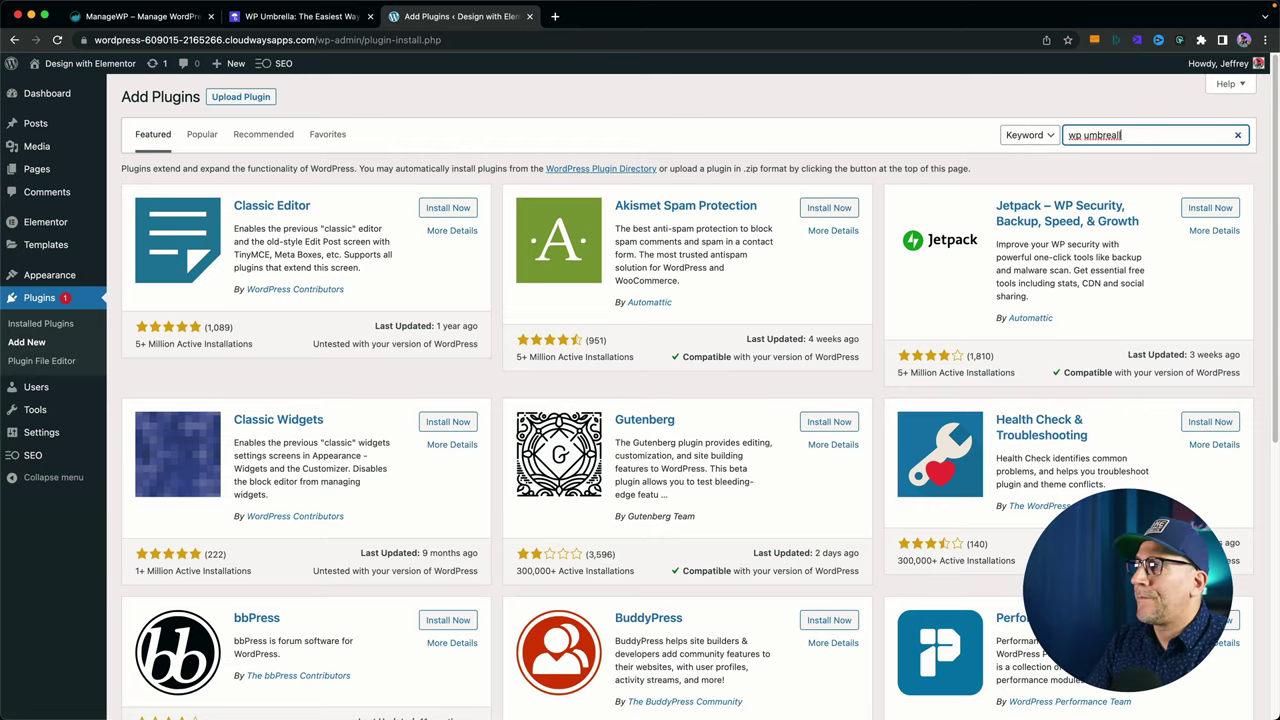
{"action": "key", "text": "BackSpace"}
{"action": "key", "text": "BackSpace"}
{"action": "key", "text": "BackSpace"}
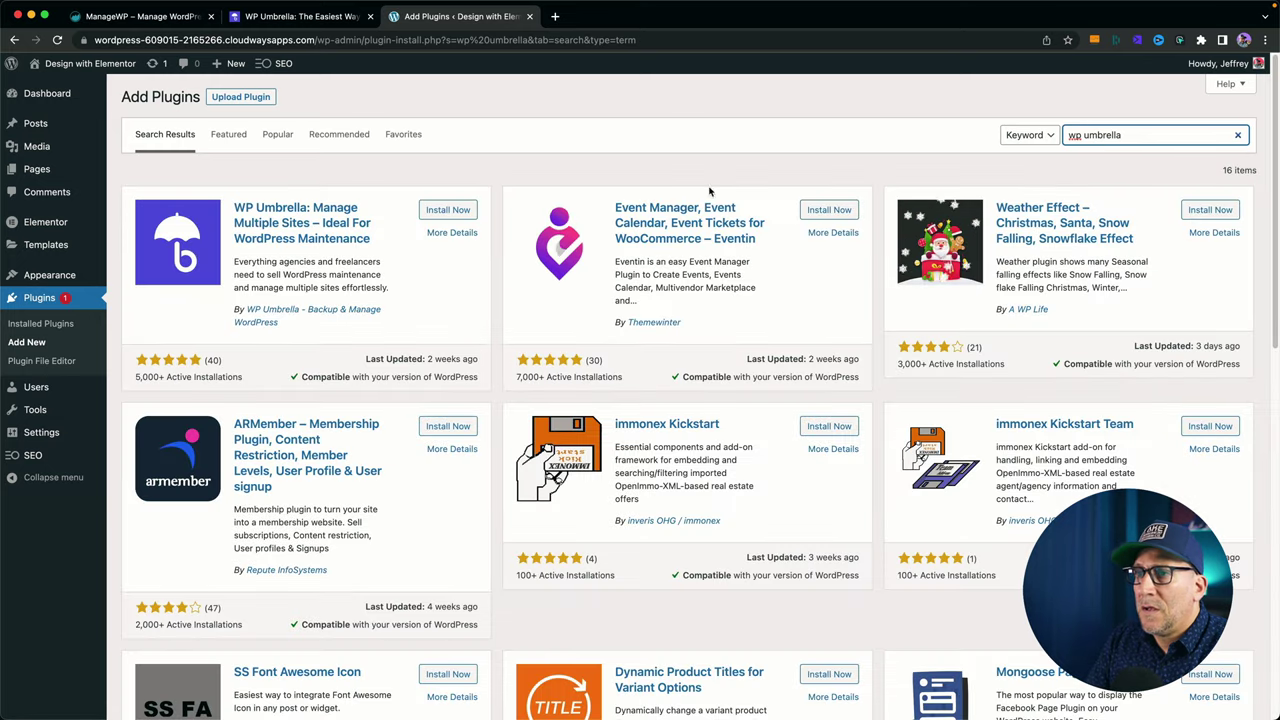
Install and activate the WP Umbrella plugin, then open its settings page.
{"action": "left_click", "coordinate": [449, 210]}
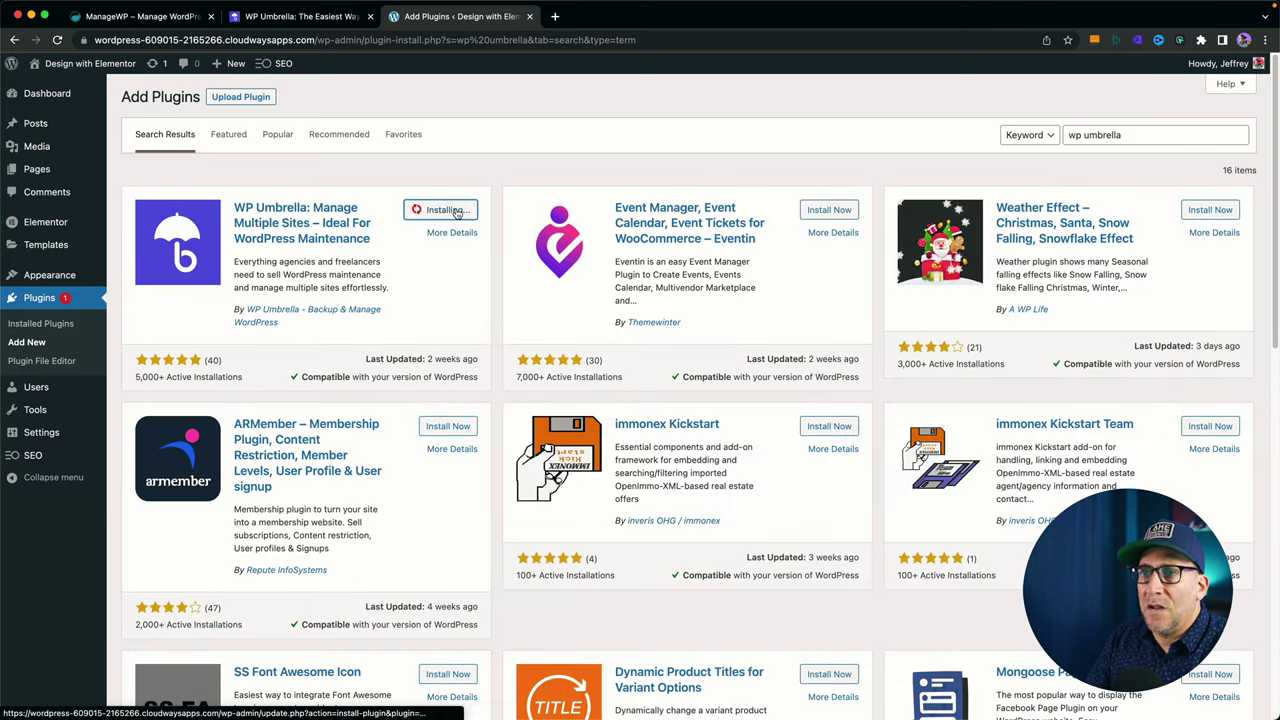
{"action": "left_click", "coordinate": [449, 210]}
{"action": "scroll", "coordinate": [405, 488], "scroll_direction": "down", "scroll_amount": 2}
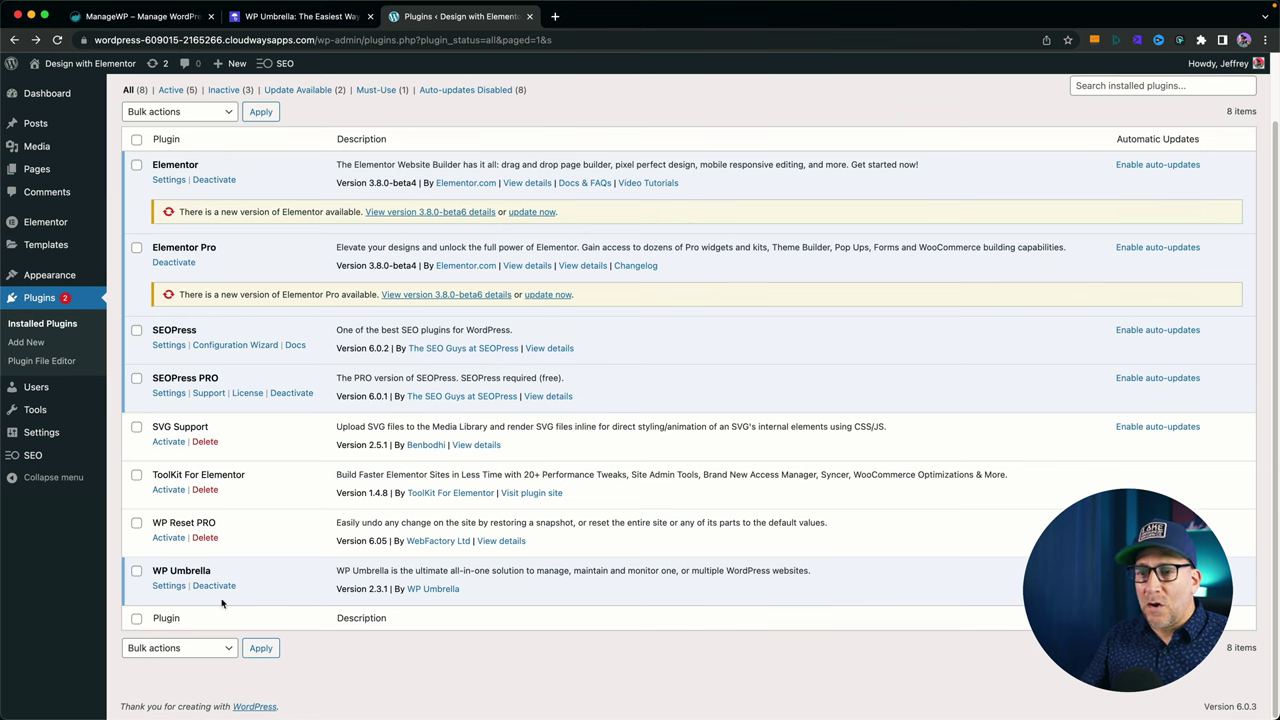
{"action": "left_click", "coordinate": [162, 587]}
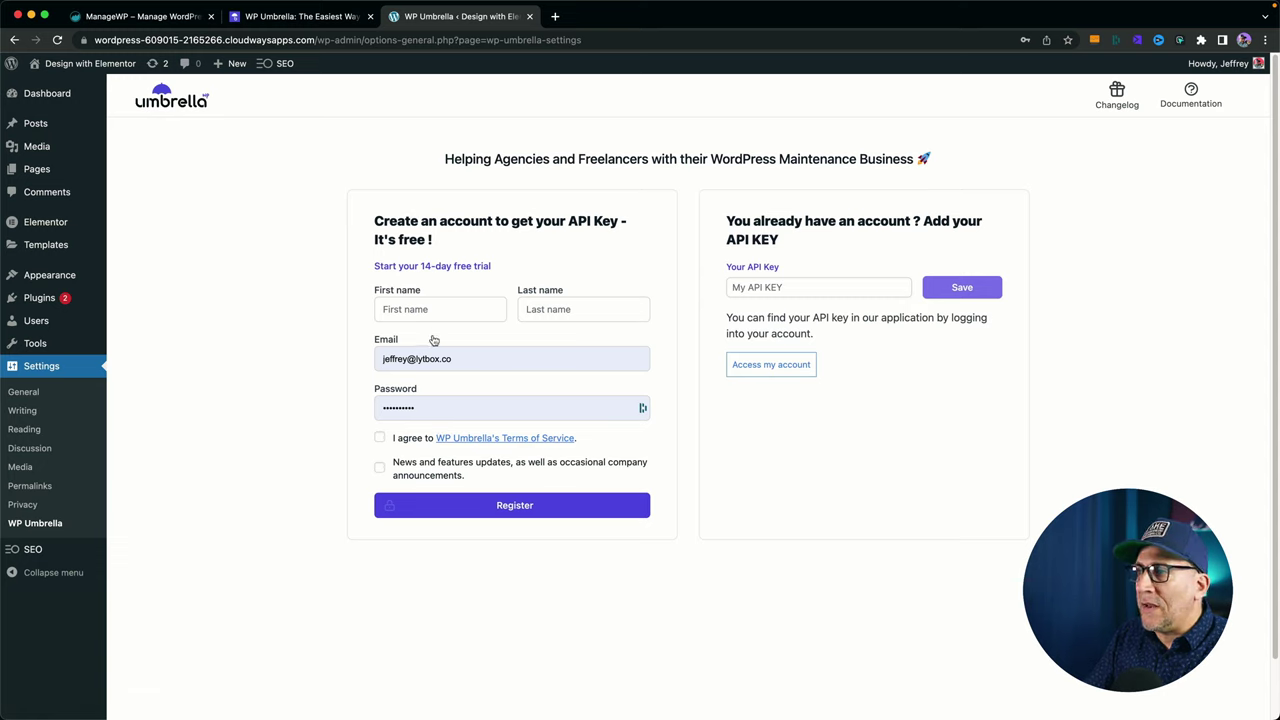
Paste the copied API key into the plugin's Your API Key field and save it.
{"action": "left_click", "coordinate": [766, 289]}
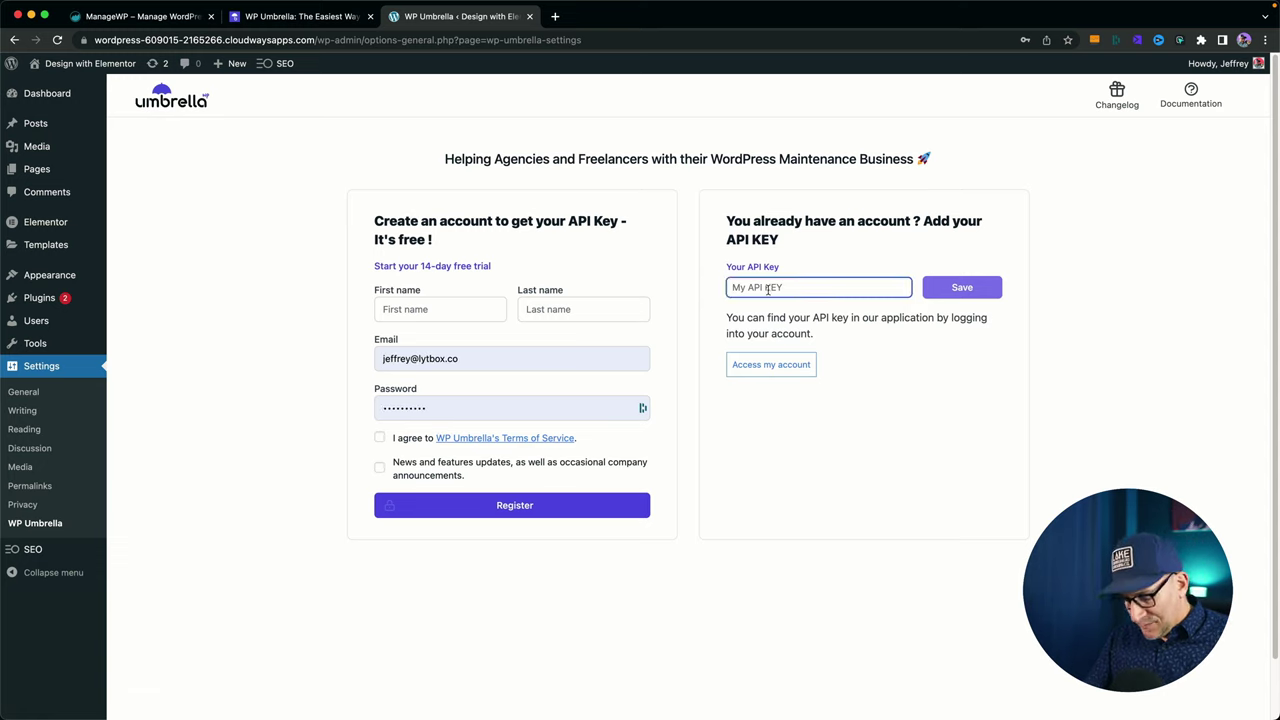
{"action": "key", "text": "super+v"}
{"action": "left_click", "coordinate": [973, 291]}
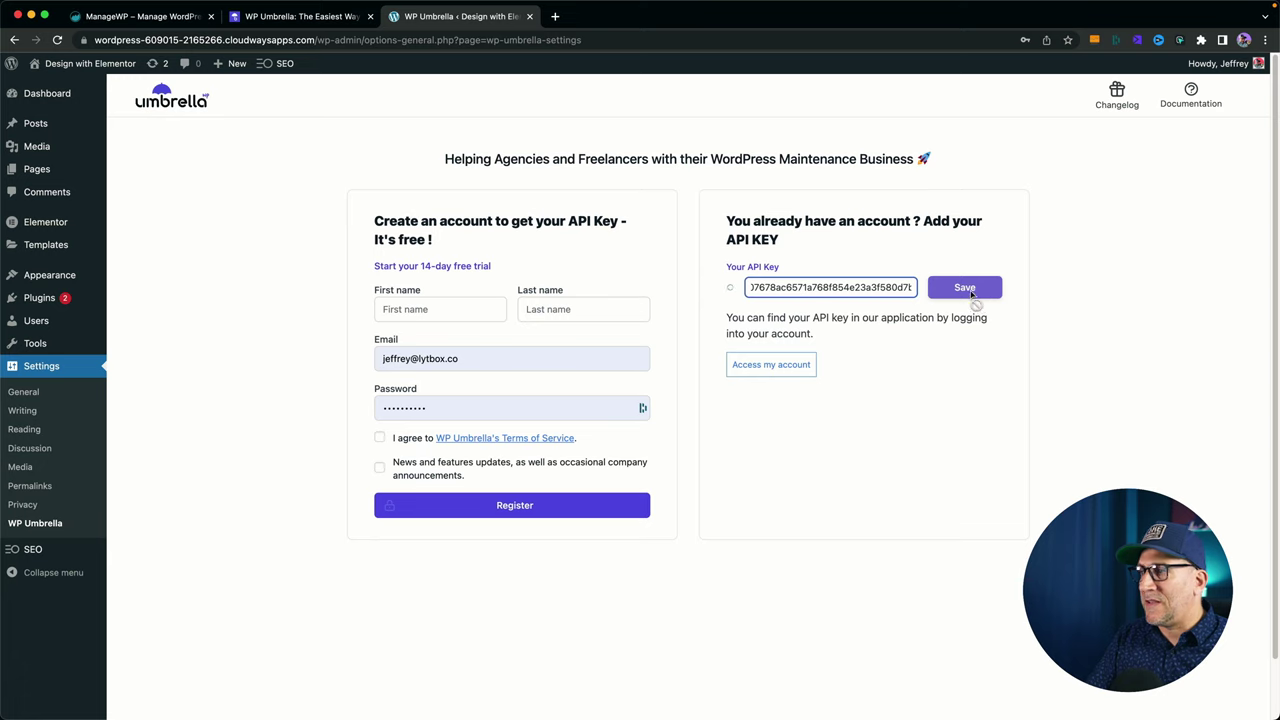
{"action": "left_click", "coordinate": [940, 297]}
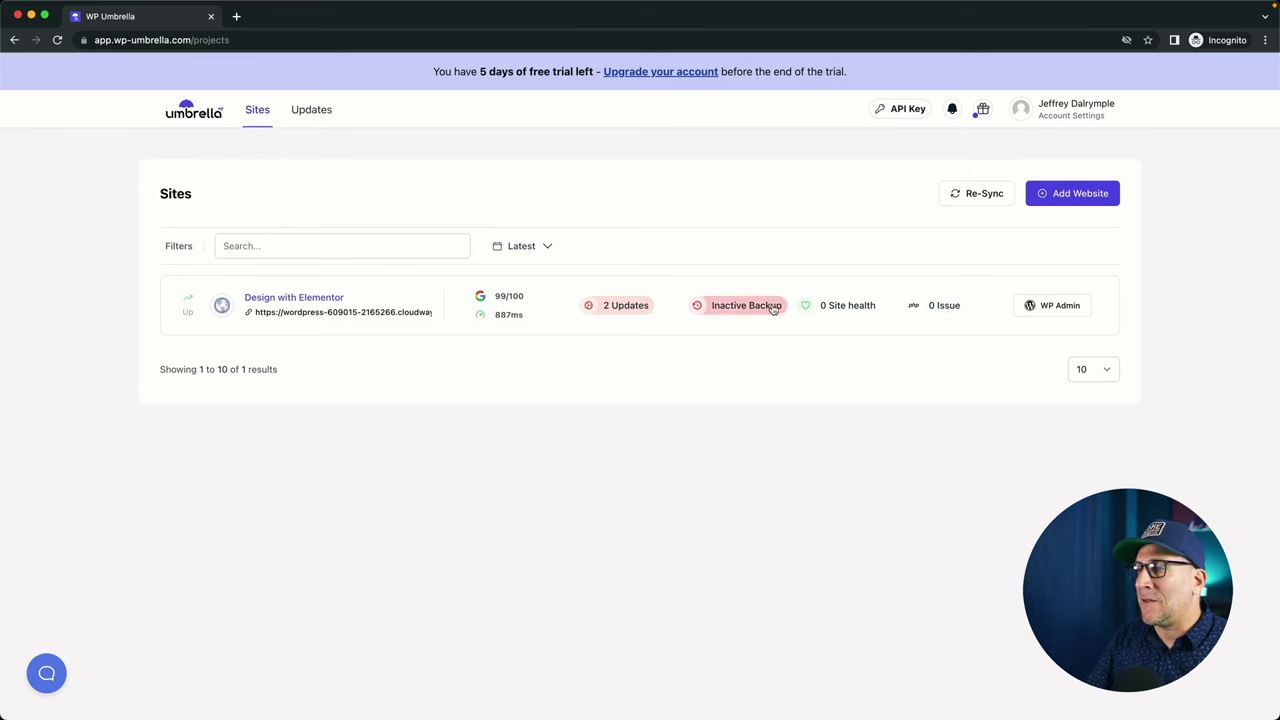
Open Design with Elementor's overview (99/100 PageSpeed, 100% uptime) and check its Issues tab, showing 0.
{"action": "left_click", "coordinate": [496, 303]}
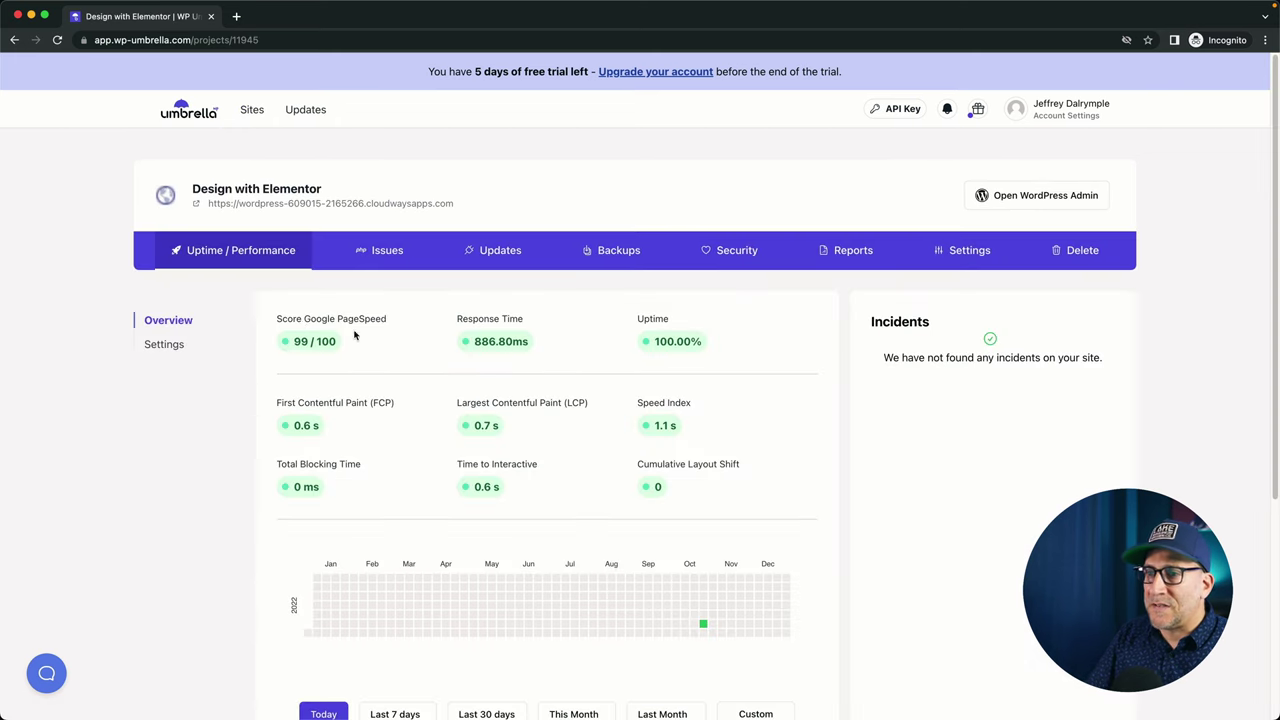
{"action": "scroll", "coordinate": [522, 455], "scroll_direction": "down", "scroll_amount": 5}
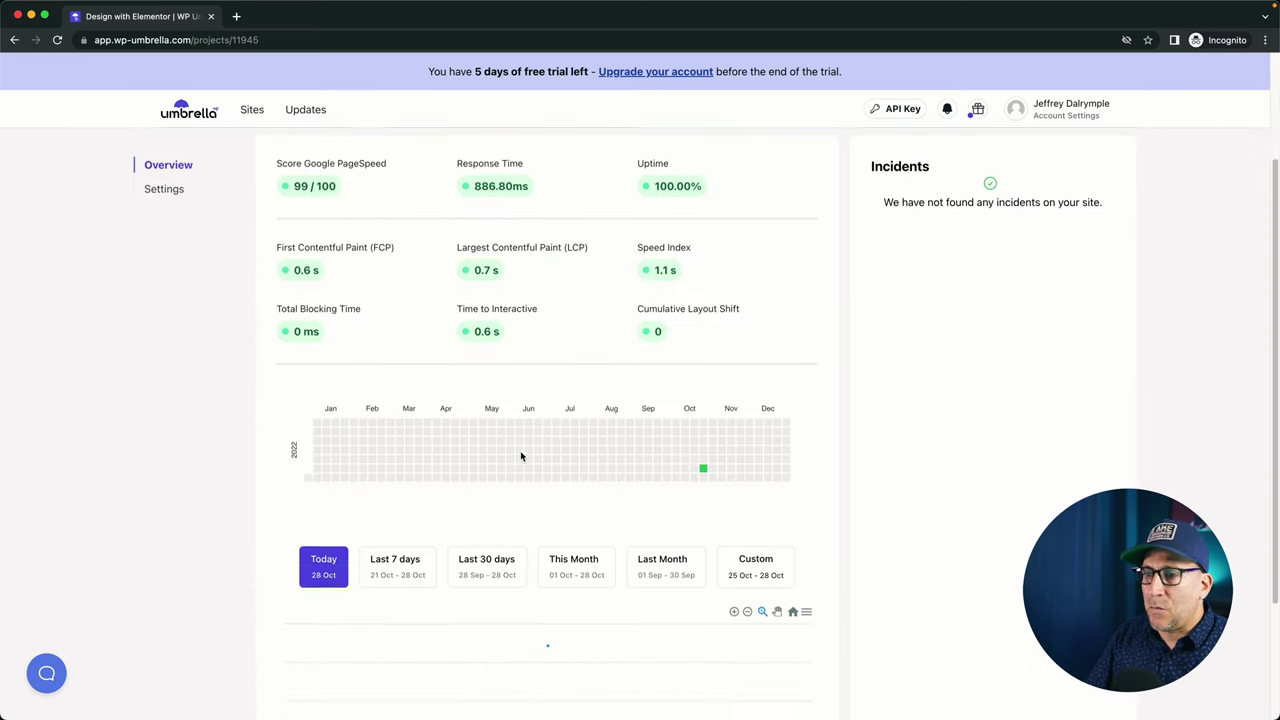
{"action": "scroll", "coordinate": [520, 453], "scroll_direction": "up", "scroll_amount": 5}
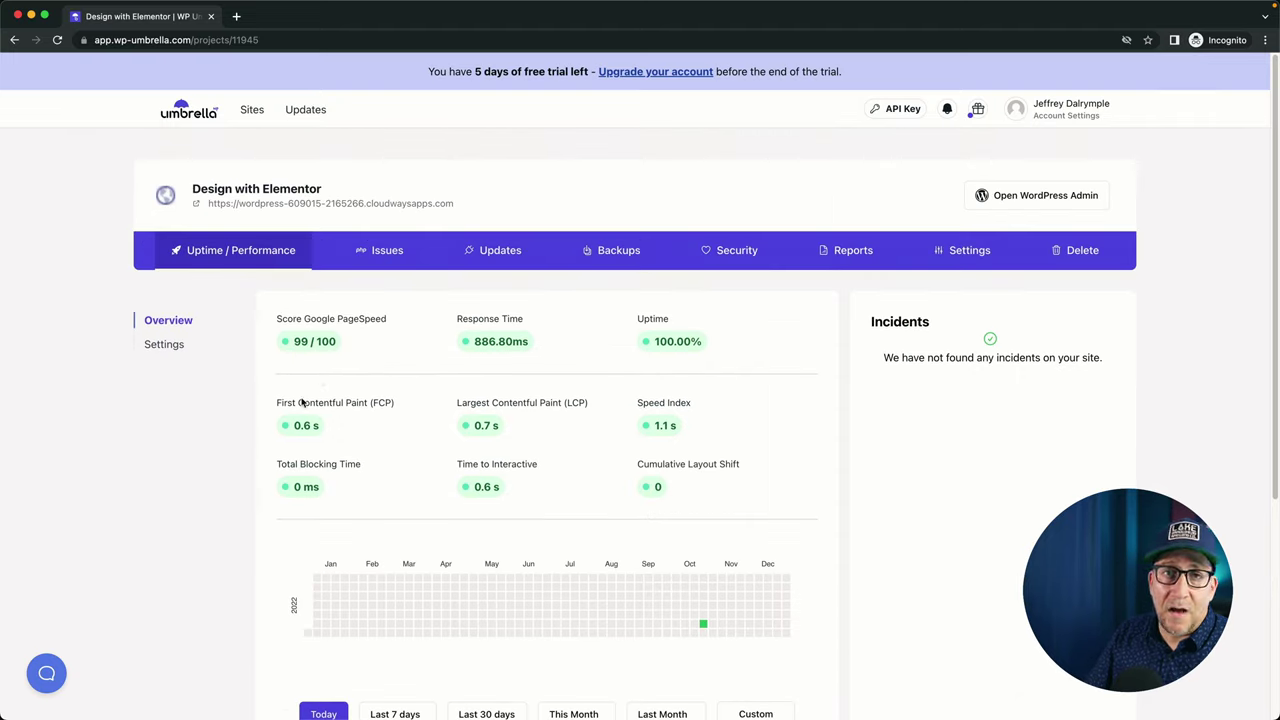
{"action": "left_click", "coordinate": [362, 253]}
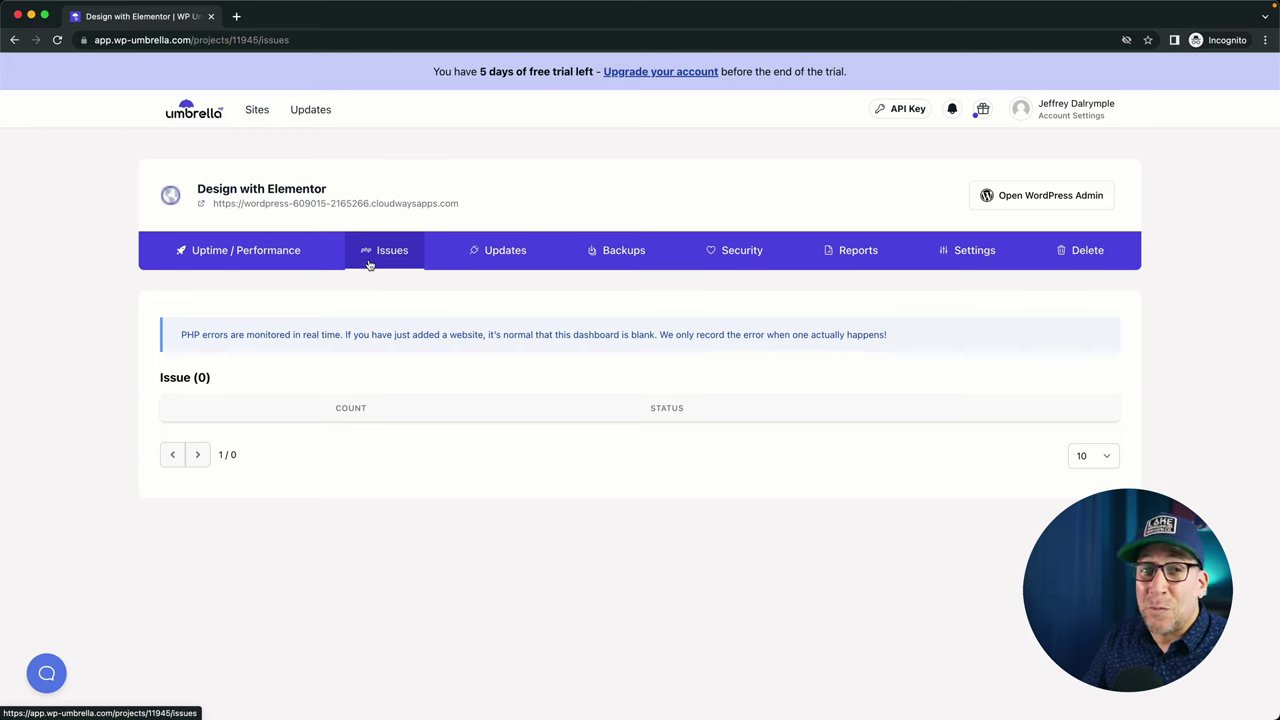
Select the Elementor and Elementor Pro 3.8.0-beta6 updates, then return to the Sites list.
{"action": "left_click", "coordinate": [505, 252]}
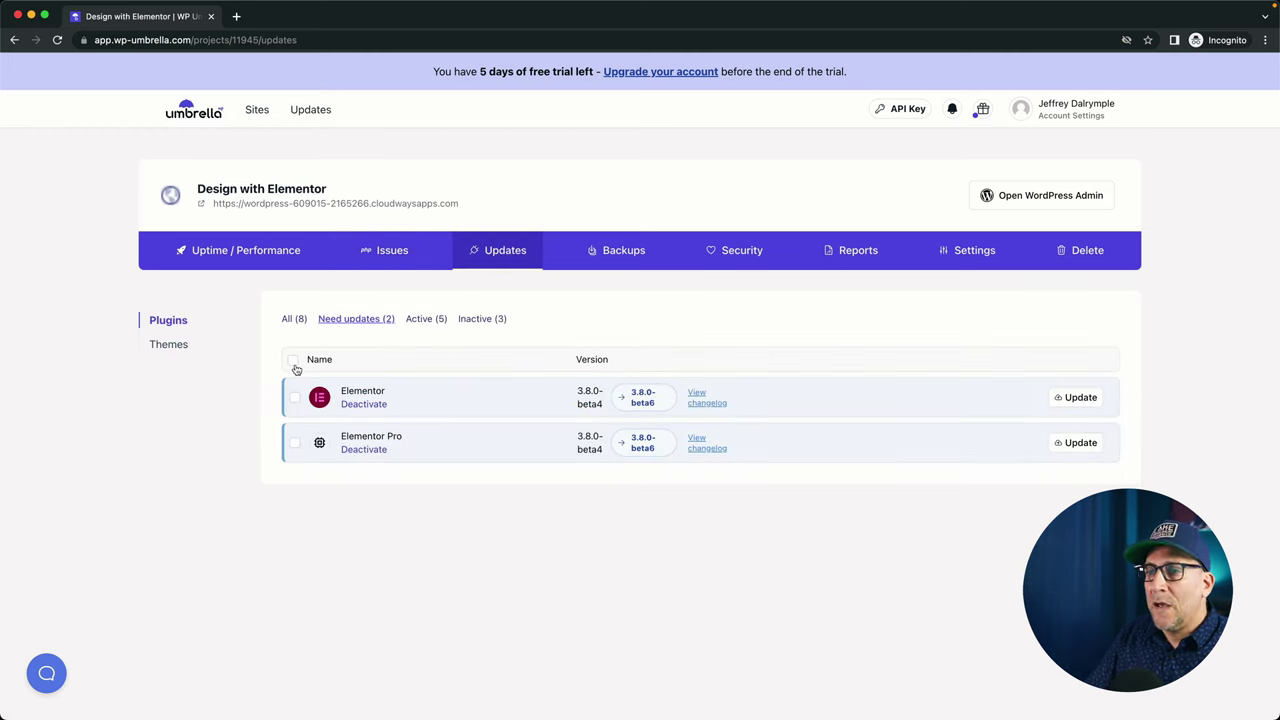
{"action": "left_click", "coordinate": [294, 362]}
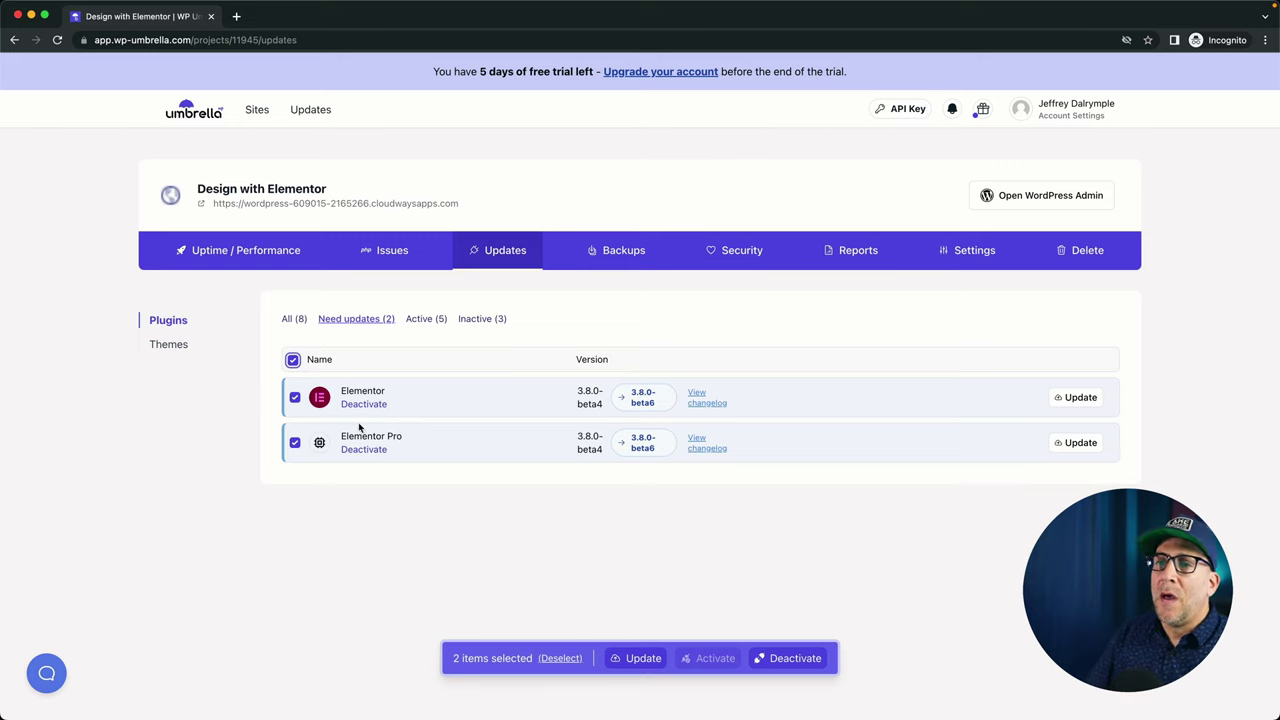
{"action": "left_click", "coordinate": [261, 113]}
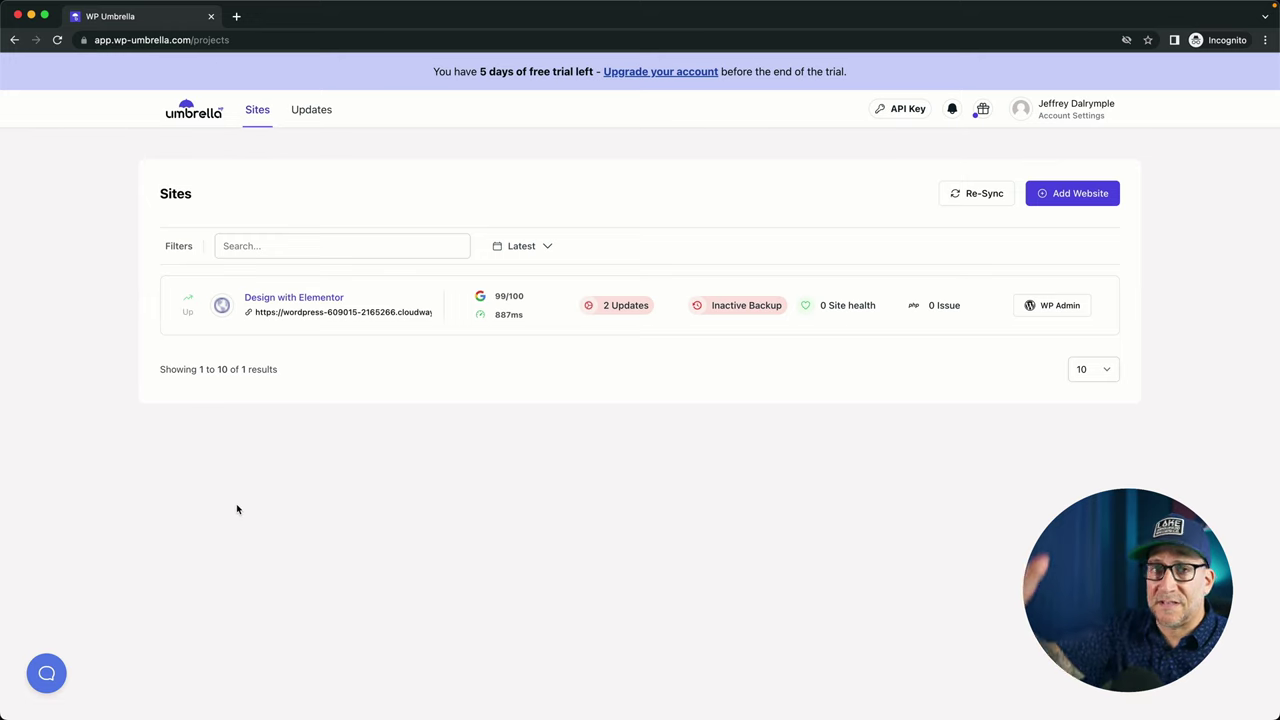
Select all eight plugins in bulk Updates, check WordPress Core and Themes, then return to Sites.
{"action": "left_click", "coordinate": [310, 112]}
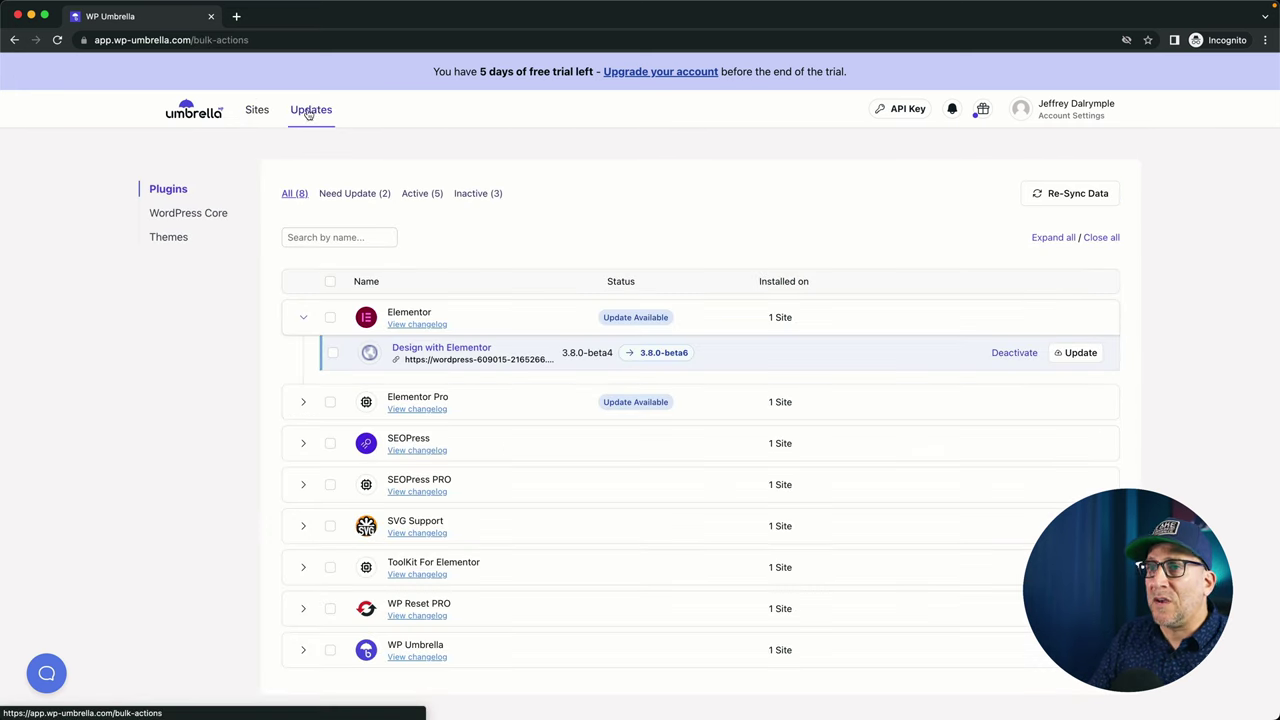
{"action": "left_click", "coordinate": [336, 285]}
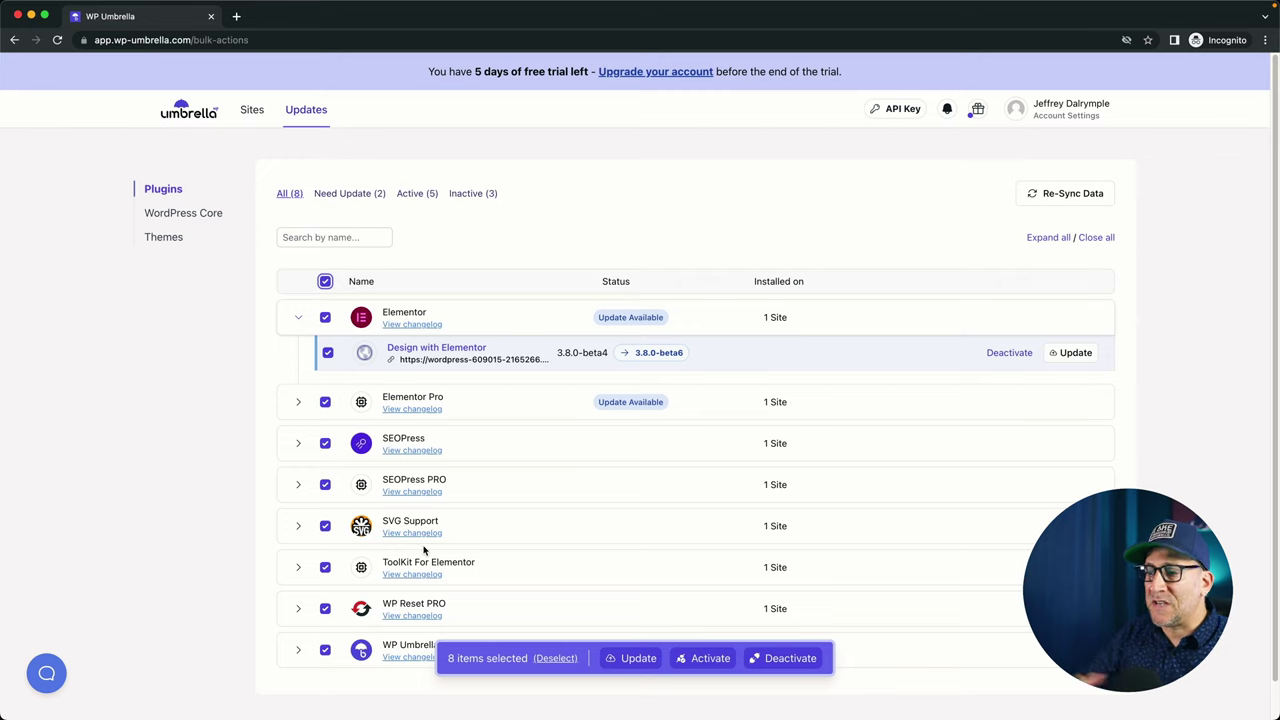
{"action": "left_click", "coordinate": [196, 215]}
{"action": "left_click", "coordinate": [168, 237]}
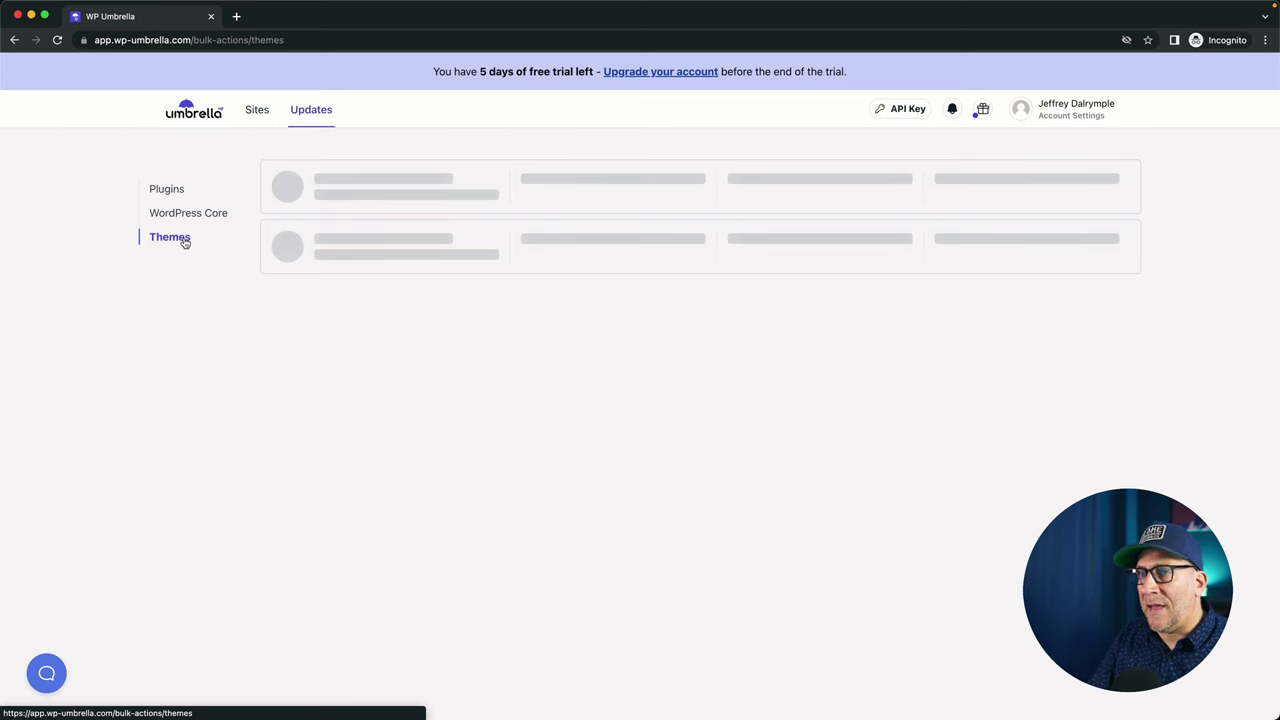
{"action": "left_click", "coordinate": [254, 118]}
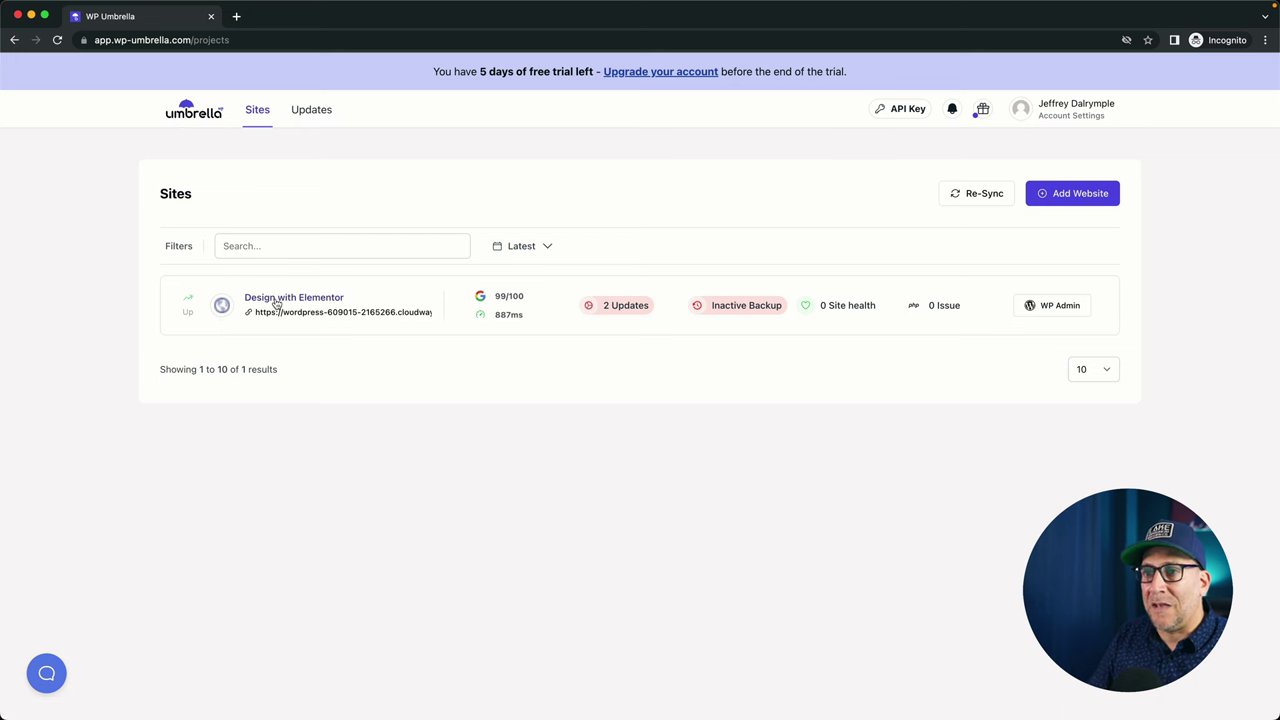
Select both Elementor plugins in the site's Updates tab, then open its Backups tab.
{"action": "left_click", "coordinate": [277, 302]}
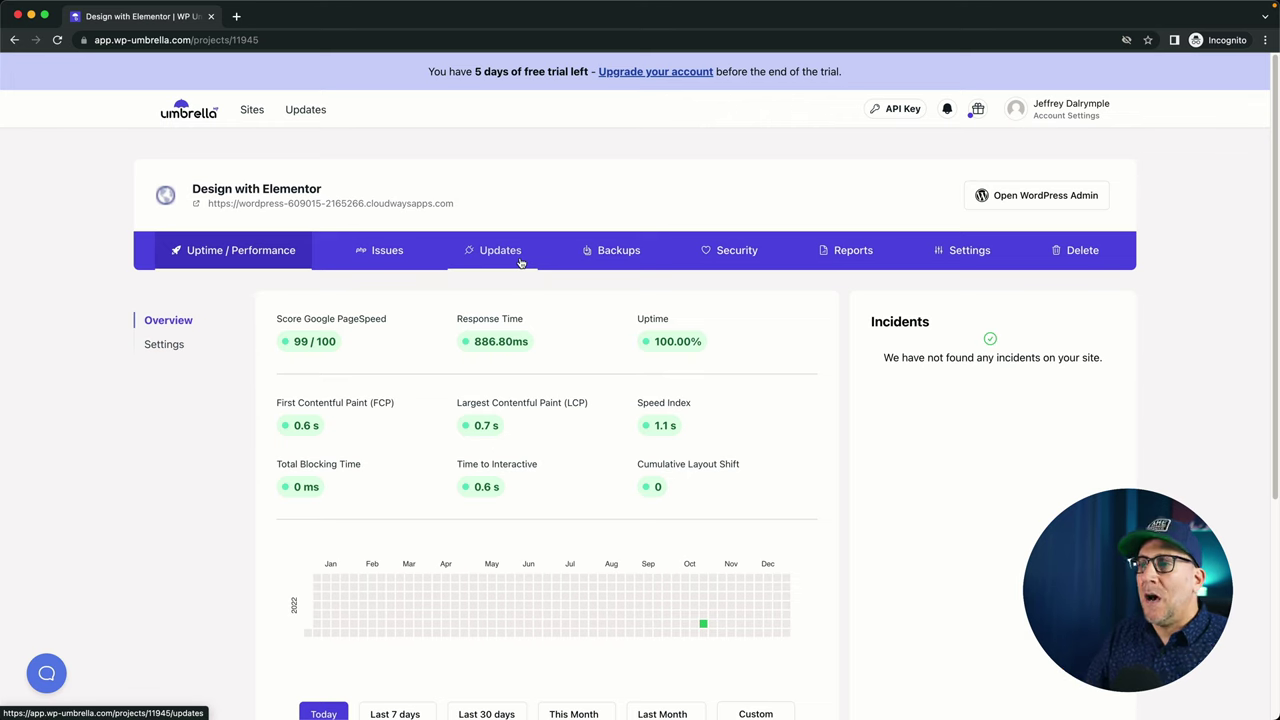
{"action": "left_click", "coordinate": [498, 264]}
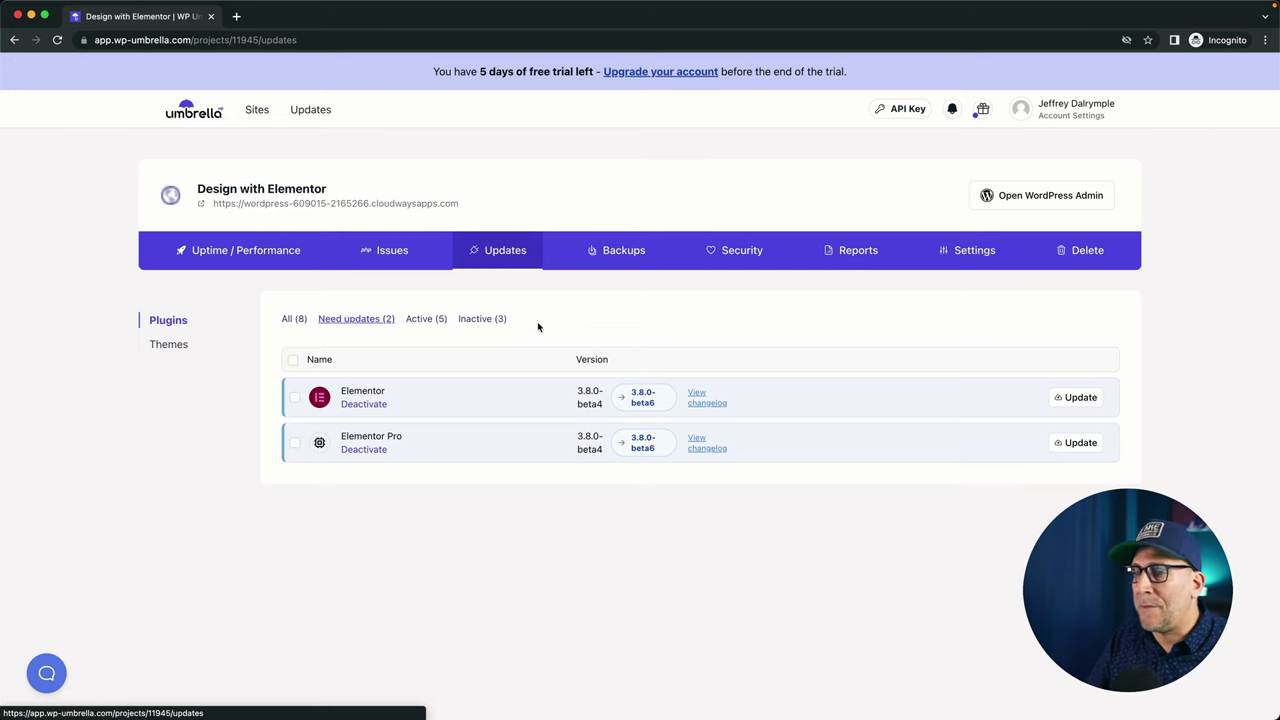
{"action": "left_click", "coordinate": [292, 360]}
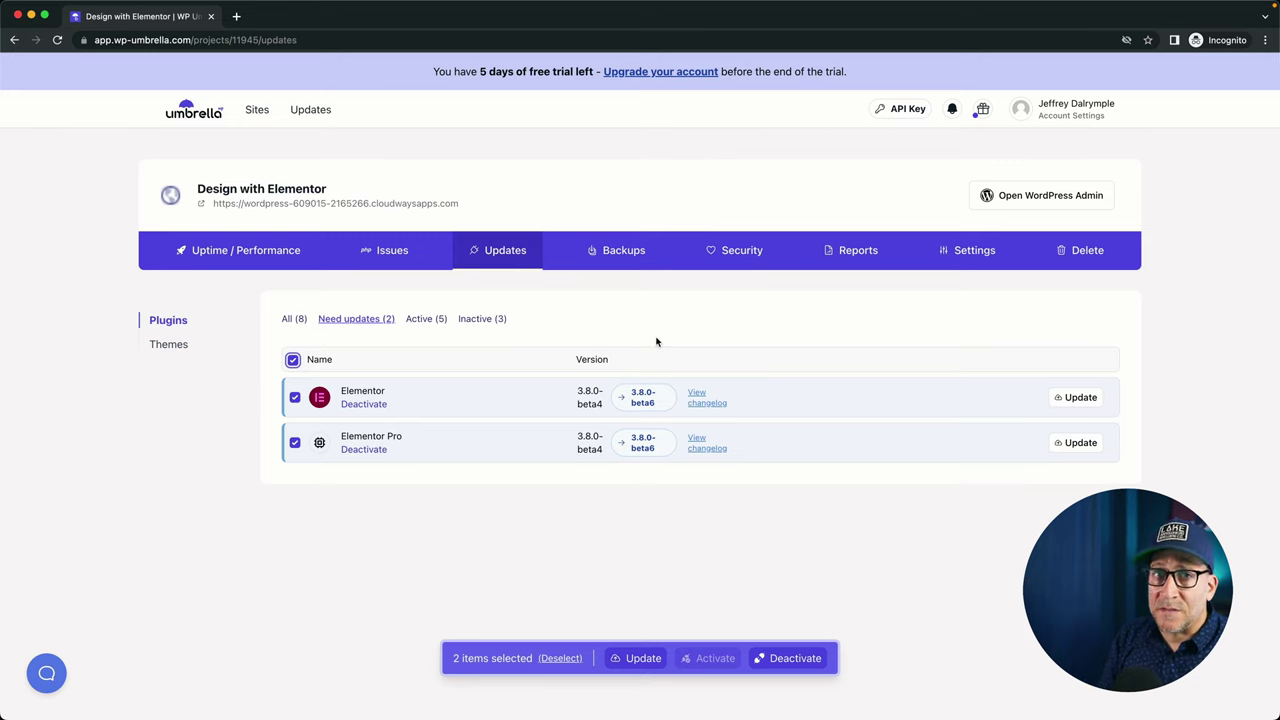
{"action": "left_click", "coordinate": [620, 258]}
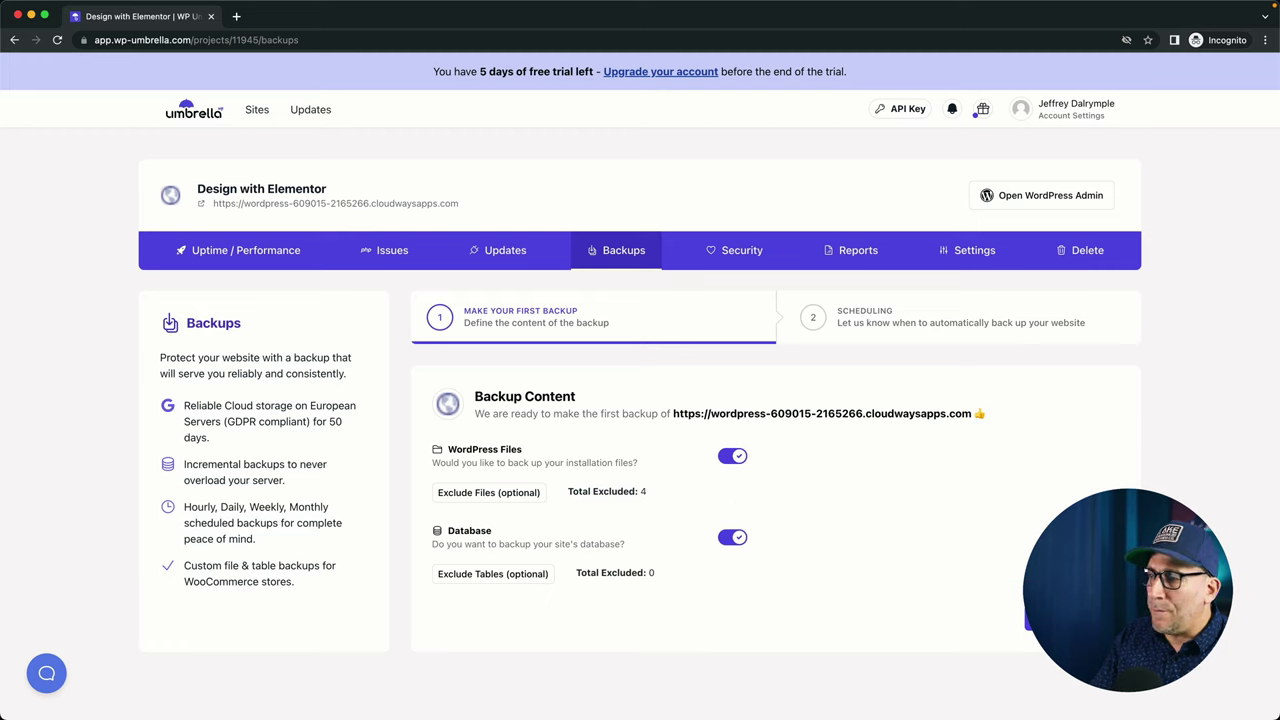
Start the site's first backup, set automatic backups to every 12h, and switch to the homepage window.
{"action": "left_click", "coordinate": [1045, 618]}
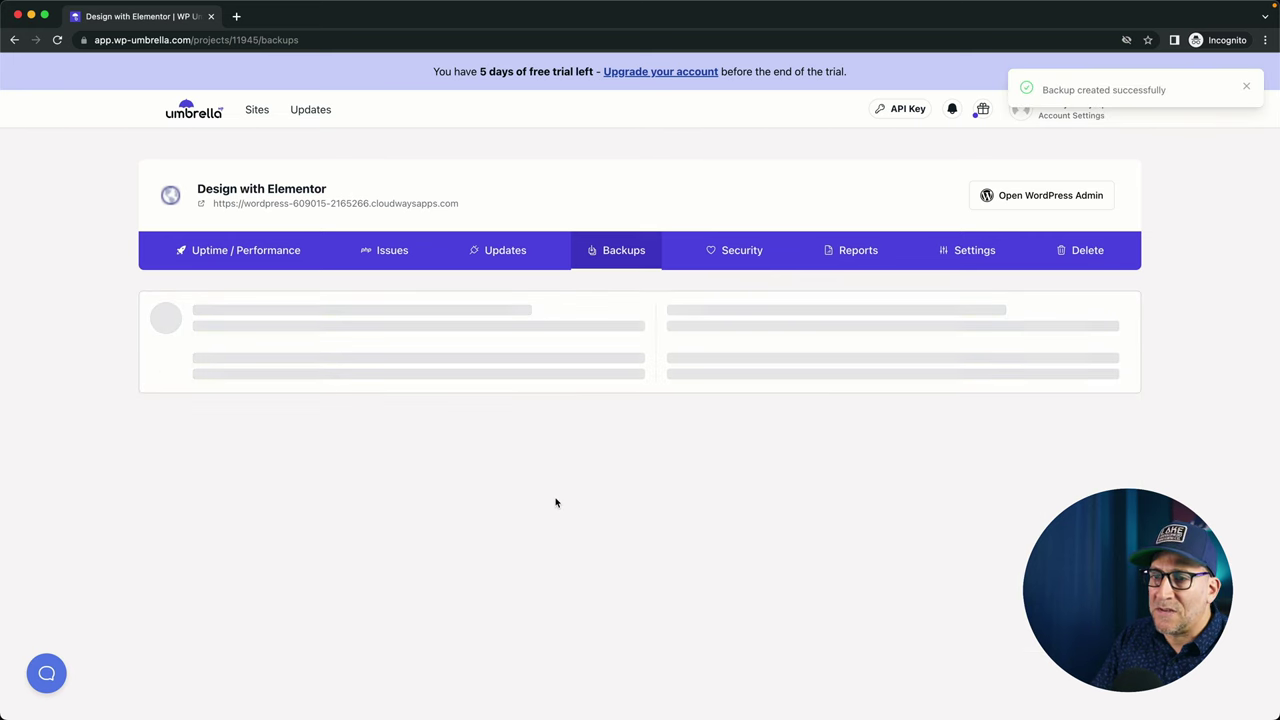
{"action": "scroll", "coordinate": [530, 556], "scroll_direction": "down", "scroll_amount": 2}
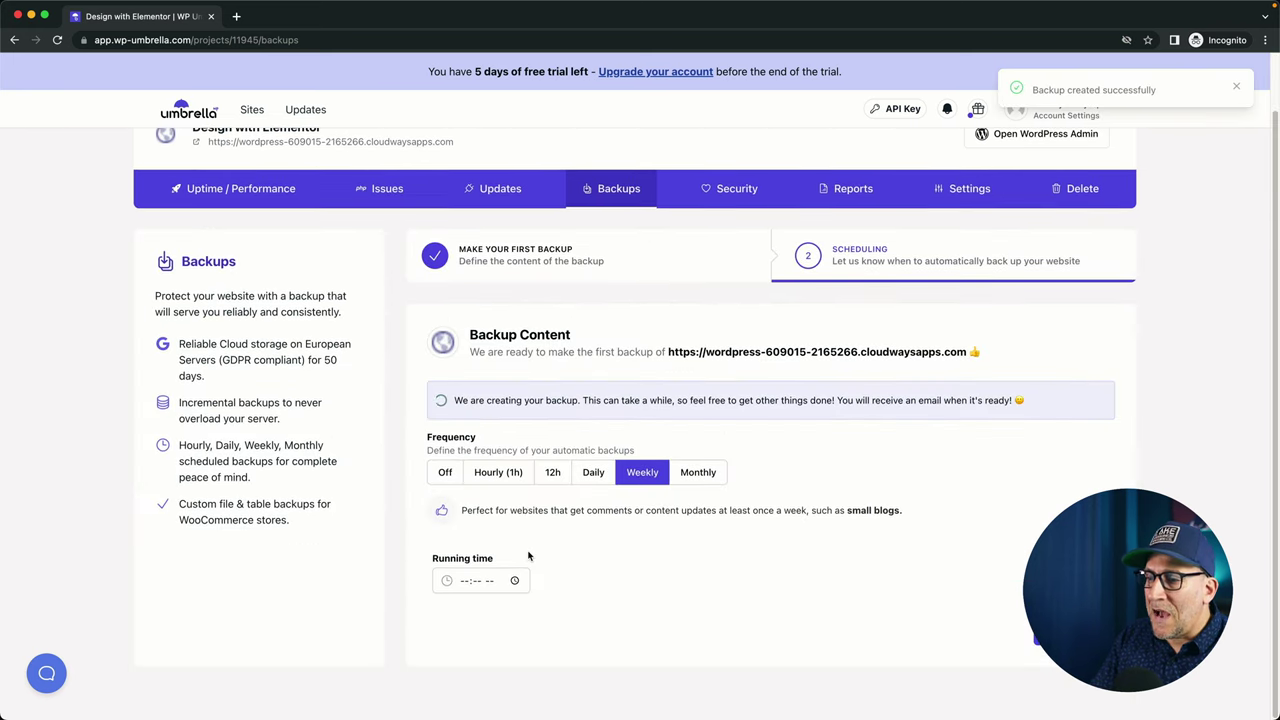
{"action": "left_click", "coordinate": [593, 479]}
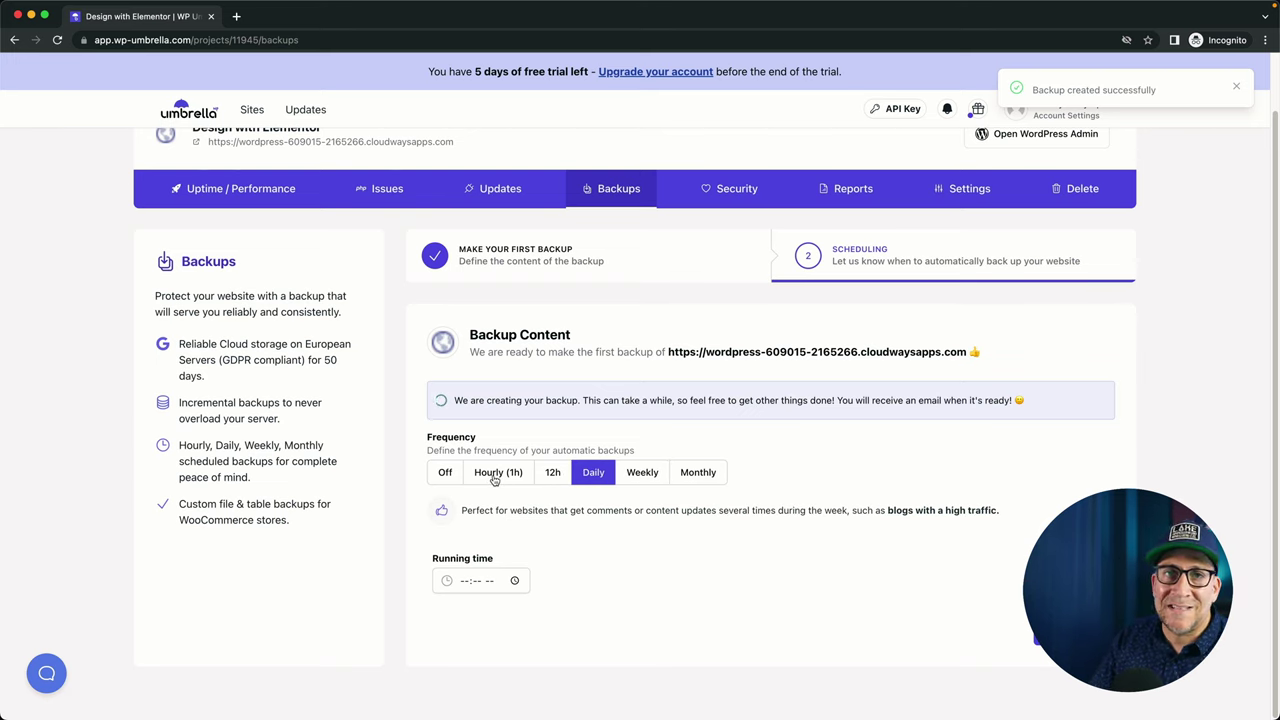
{"action": "left_click", "coordinate": [494, 480]}
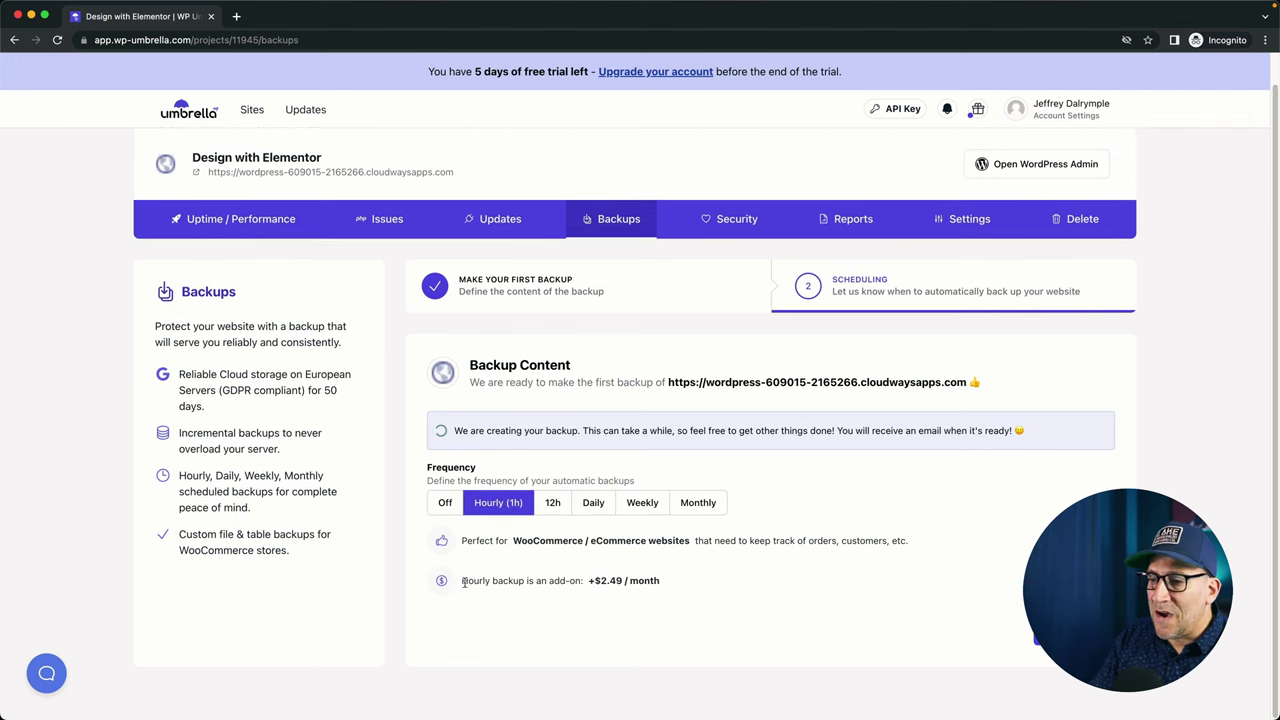
{"action": "left_click_drag", "start_coordinate": [464, 583], "coordinate": [666, 588]}
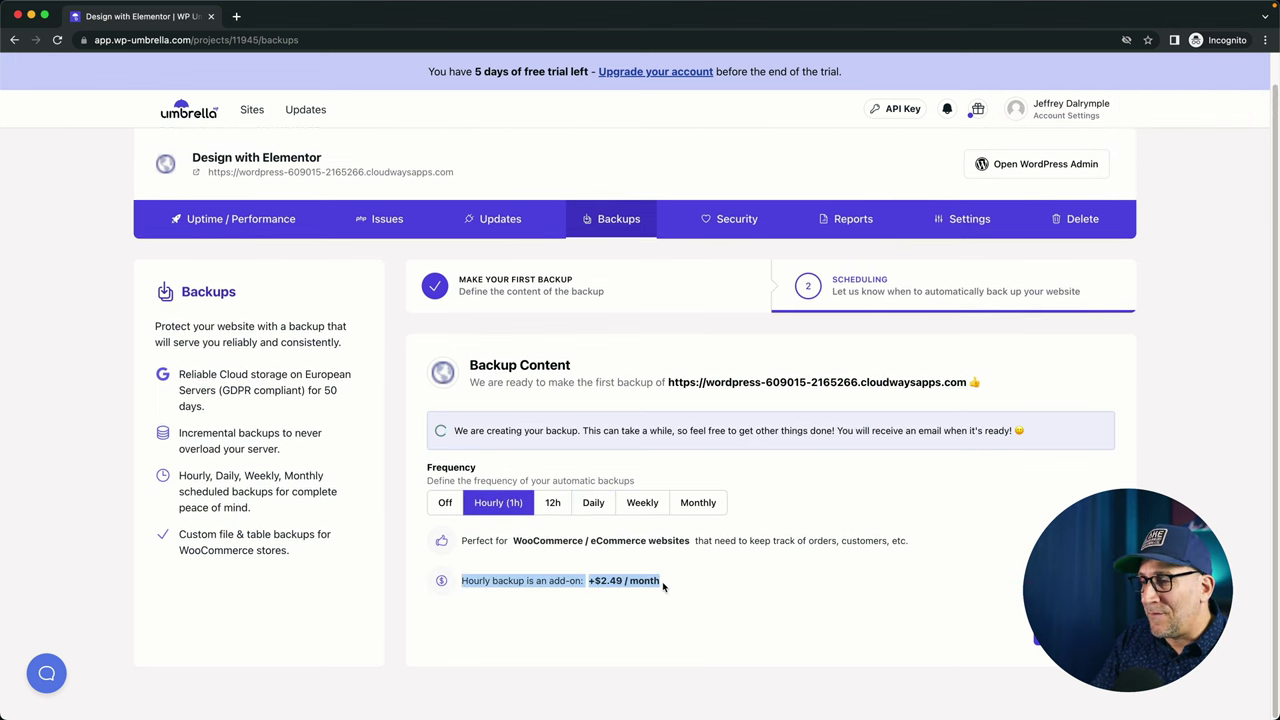
{"action": "left_click", "coordinate": [551, 503]}
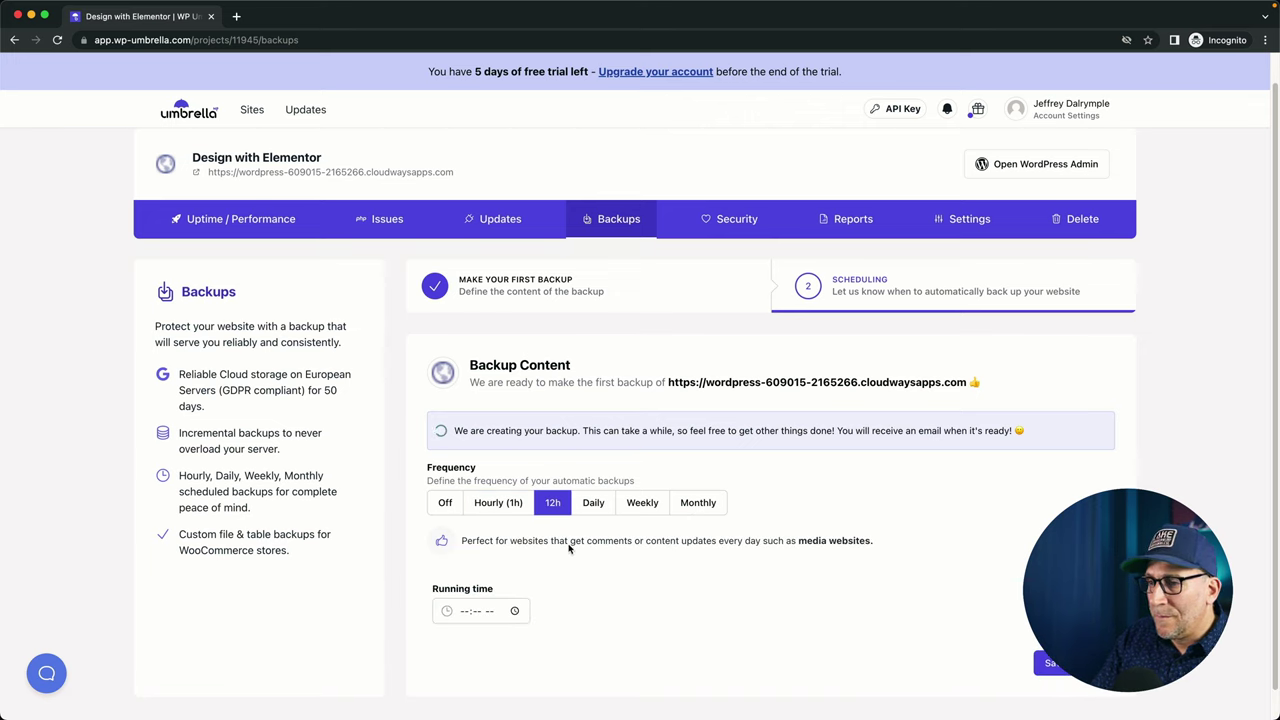
{"action": "left_click", "coordinate": [603, 505]}
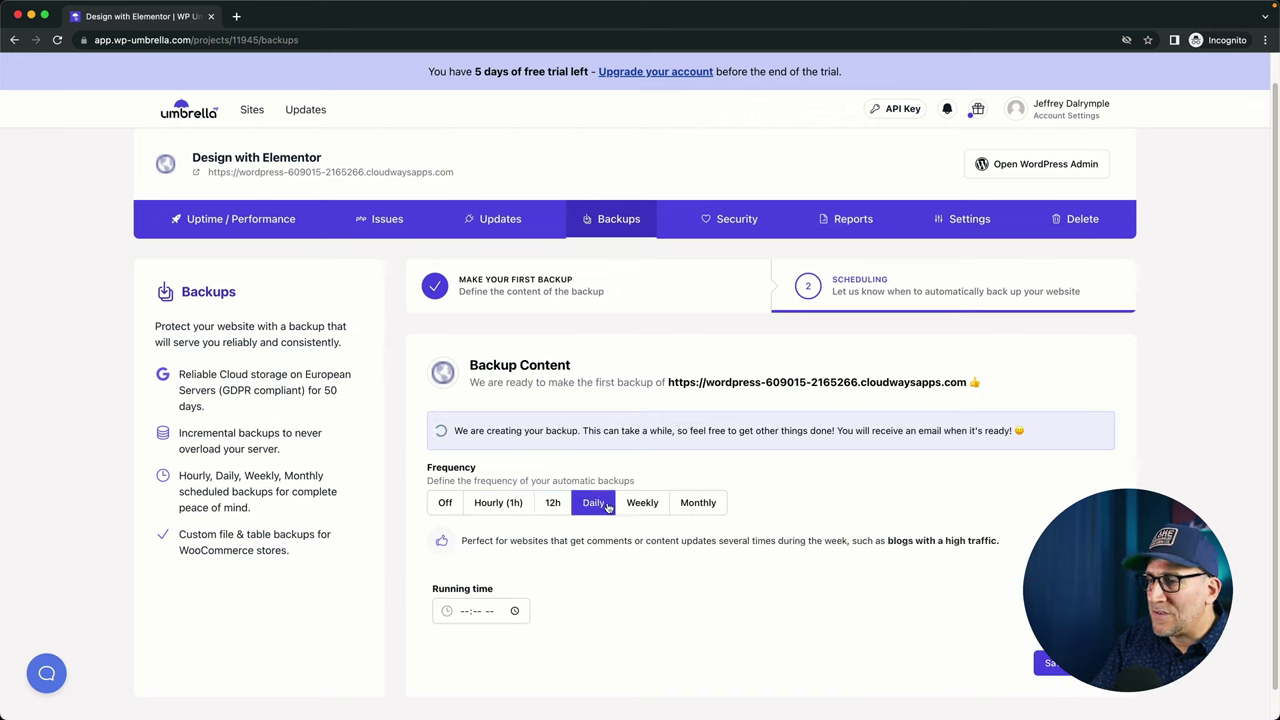
{"action": "left_click", "coordinate": [564, 508]}
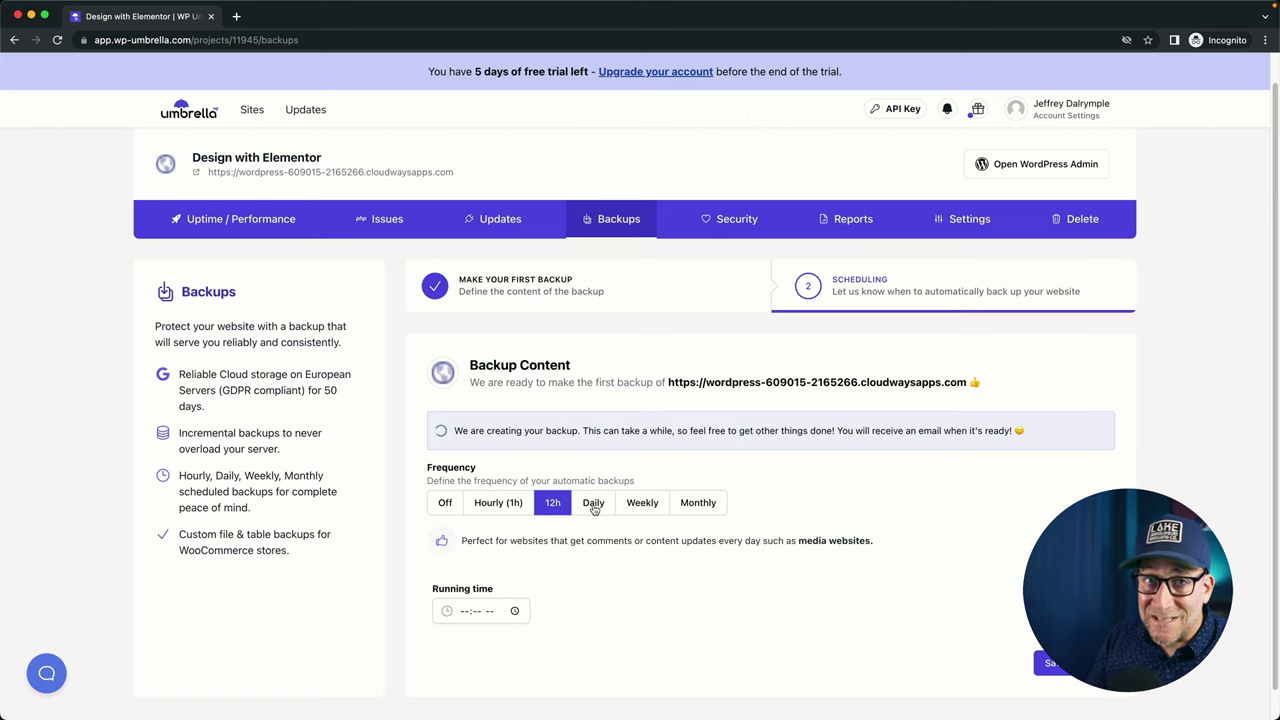
{"action": "key", "text": "ctrl+Up"}
{"action": "left_click", "coordinate": [650, 95]}
Compare WP Umbrella's $1.99 per site monthly pricing with ManageWP's pricing page.
{"action": "left_click", "coordinate": [651, 87]}
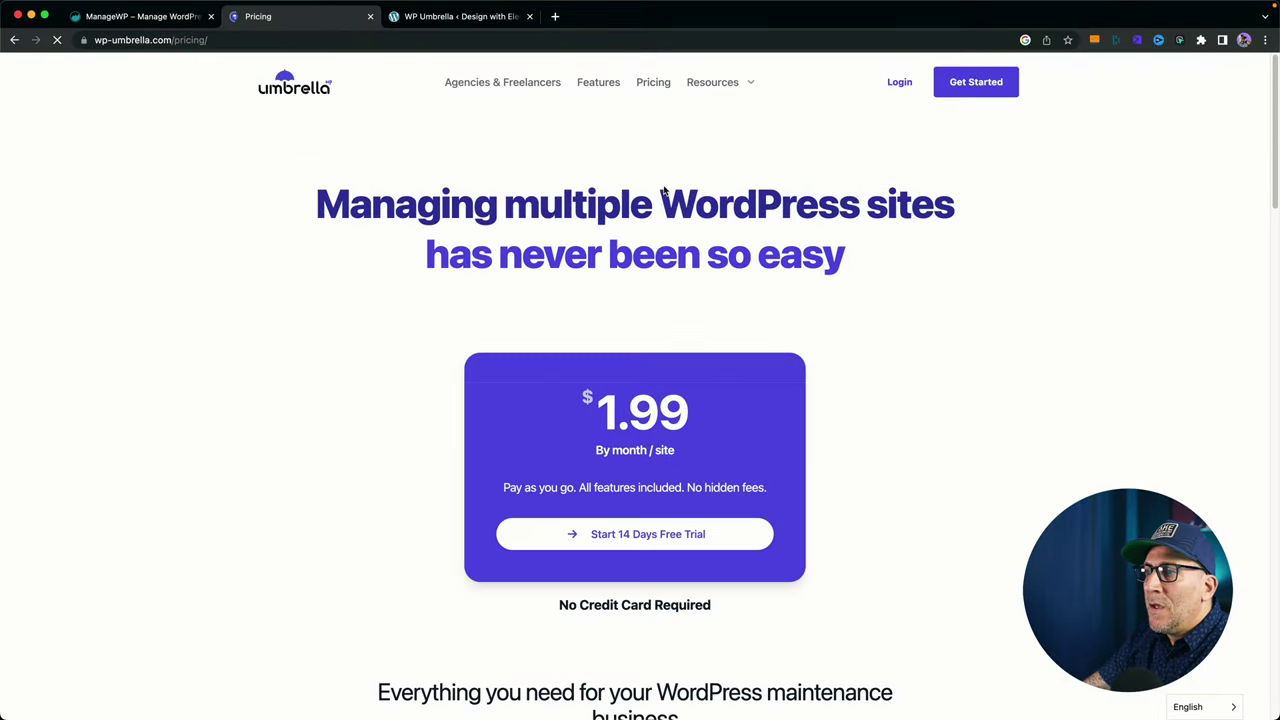
{"action": "scroll", "coordinate": [600, 345], "scroll_direction": "down", "scroll_amount": 1}
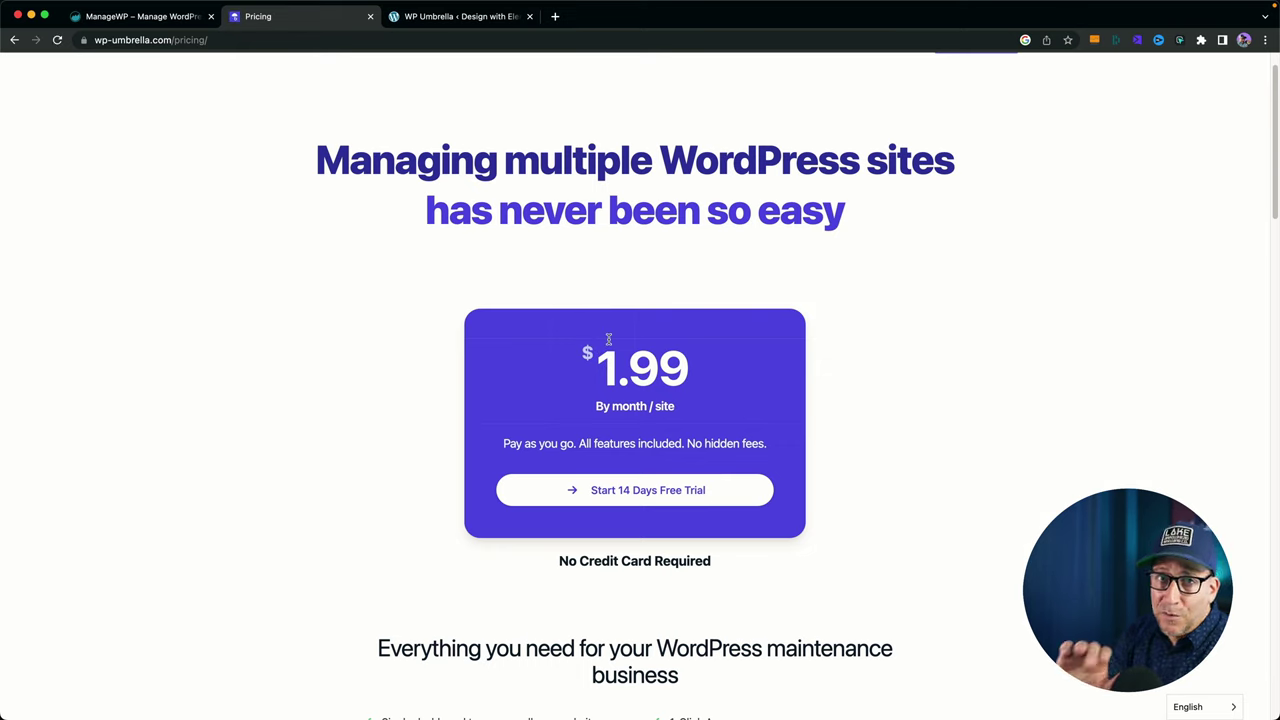
{"action": "left_click", "coordinate": [160, 18]}
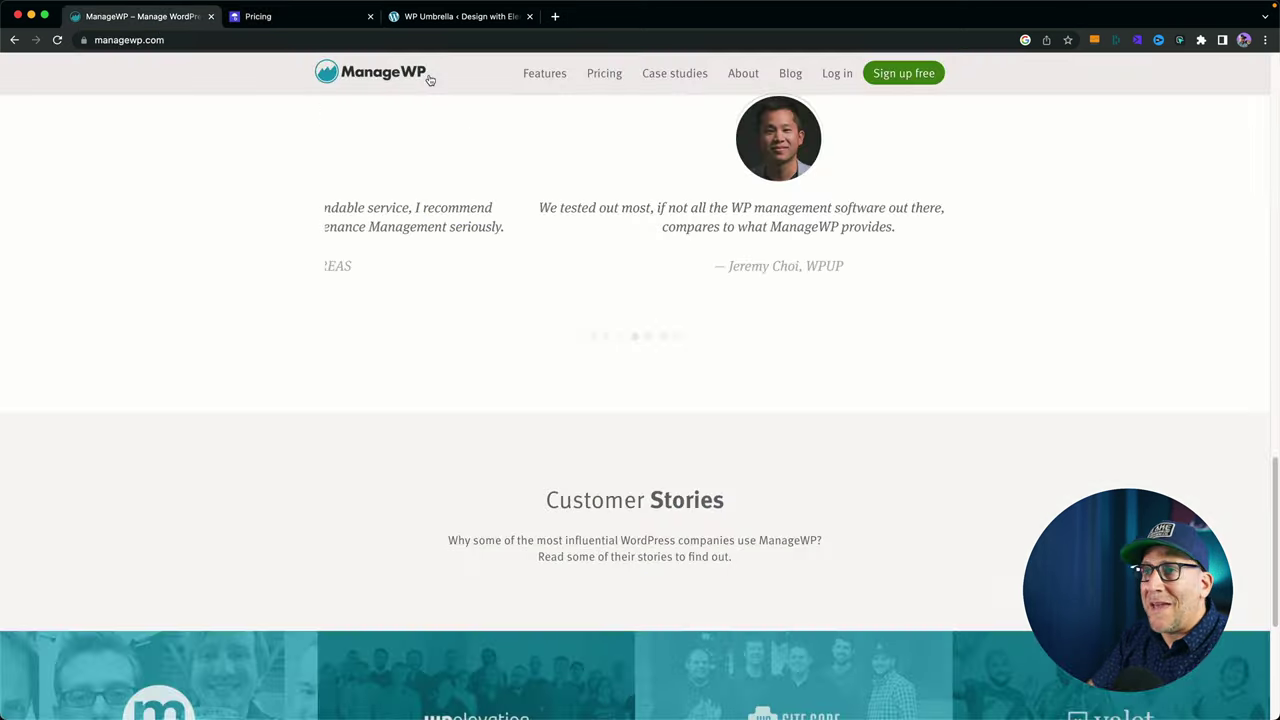
{"action": "left_click", "coordinate": [601, 80]}
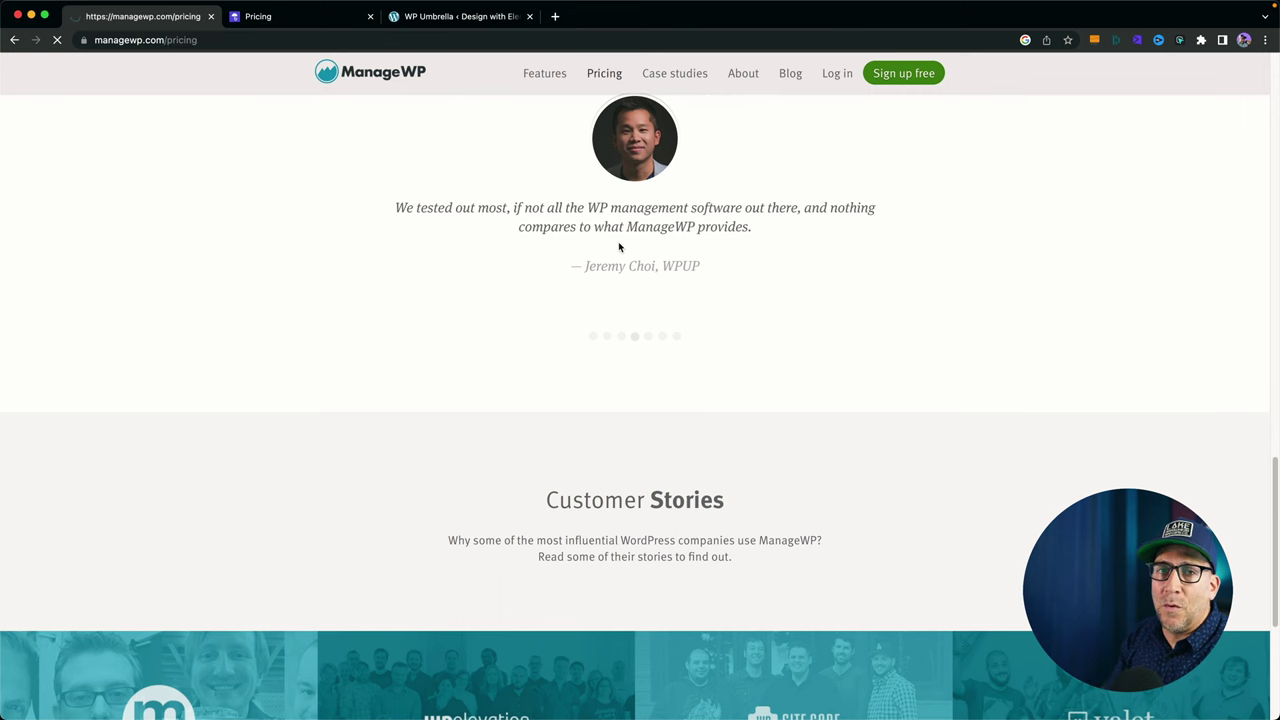
{"action": "scroll", "coordinate": [789, 357], "scroll_direction": "down", "scroll_amount": 5}
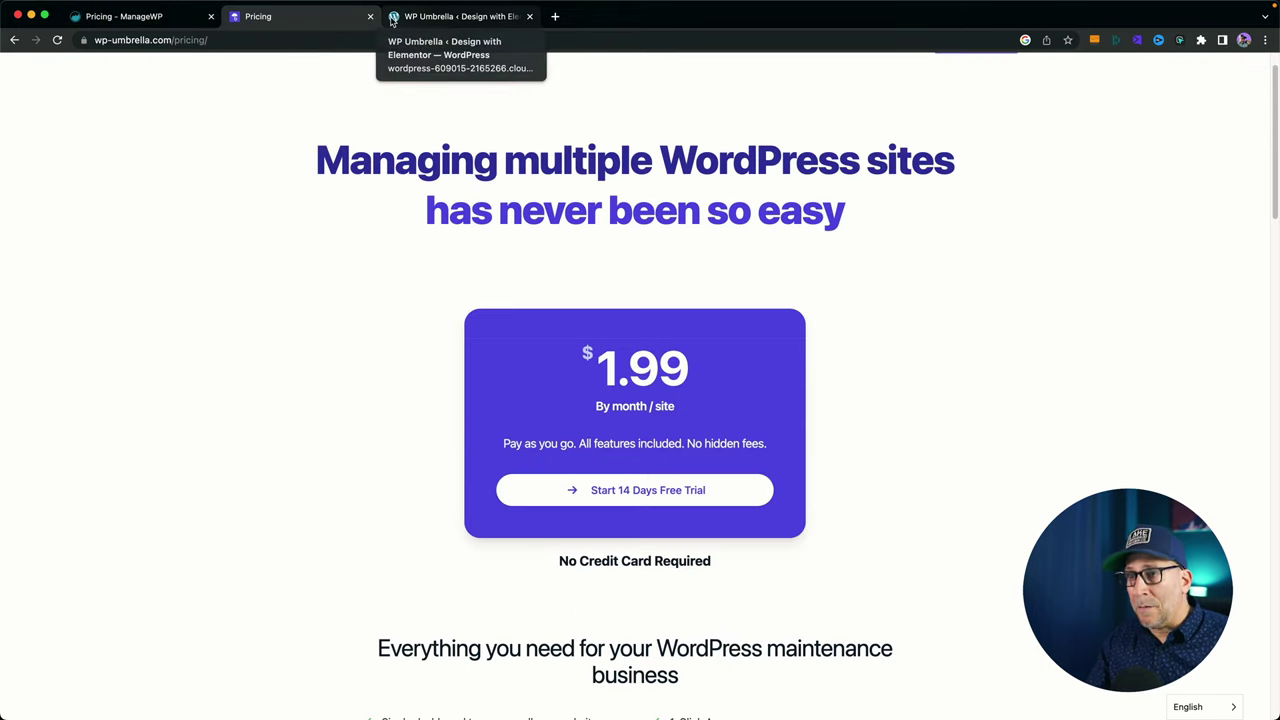
{"action": "key", "text": "ctrl+Up"}
Try saving the 12h backup schedule without a running time, then view the site's security checks.
{"action": "left_click", "coordinate": [253, 329]}
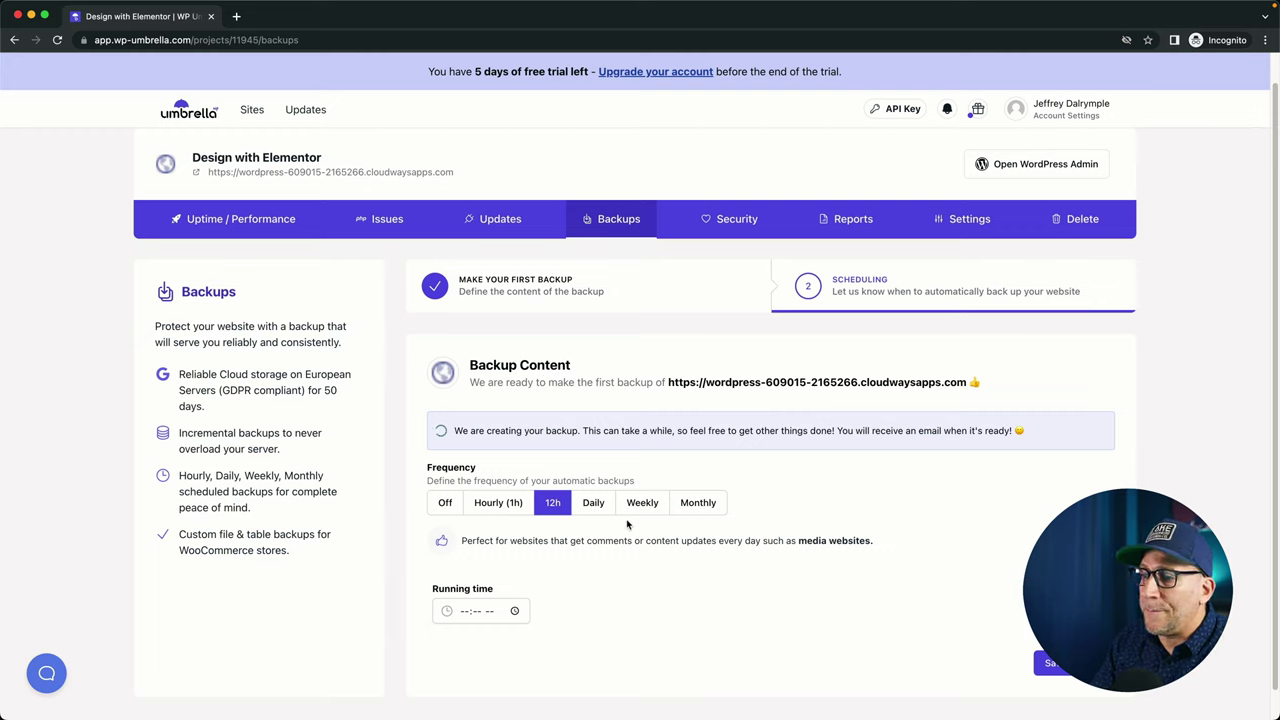
{"action": "left_click", "coordinate": [1052, 663]}
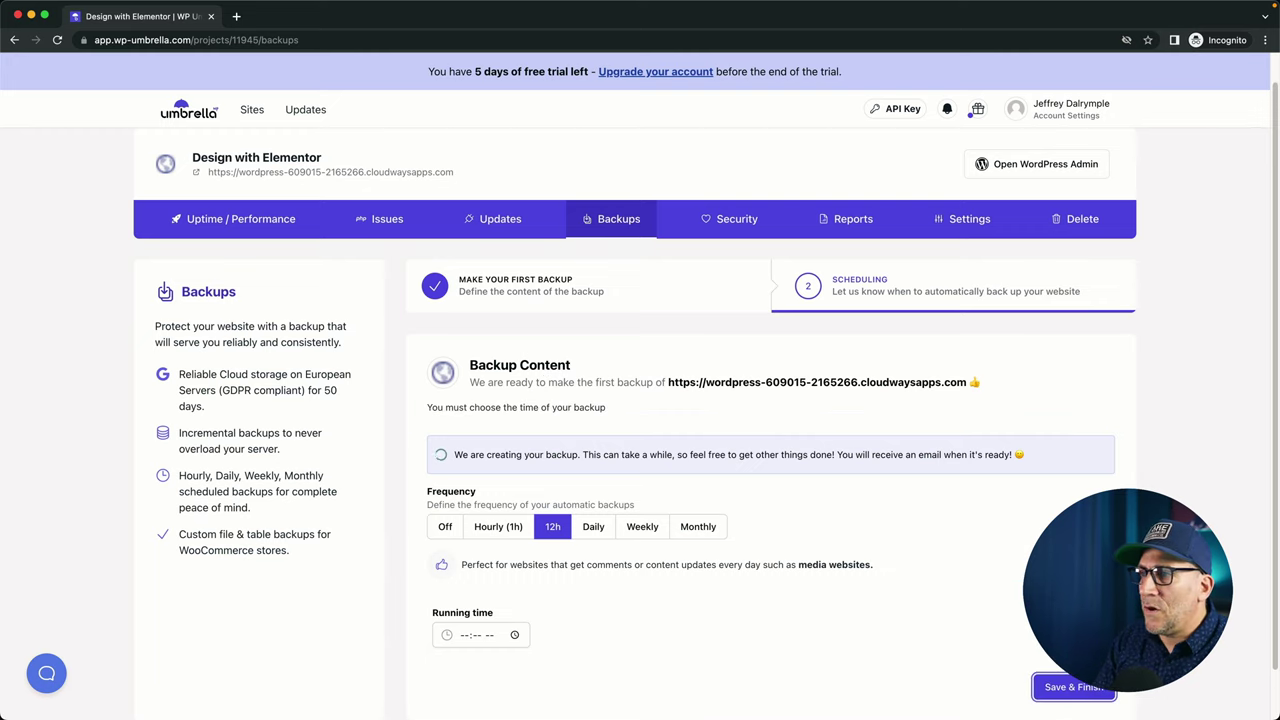
{"action": "left_click", "coordinate": [737, 228]}
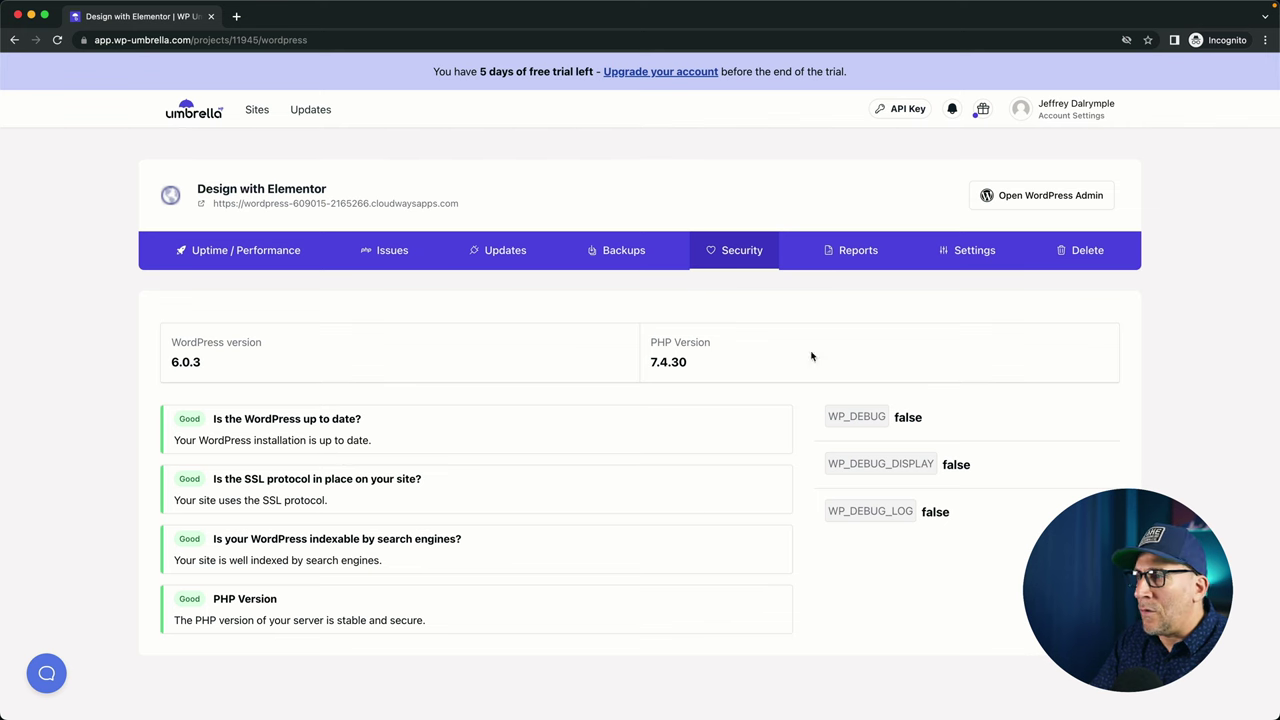
Open the maintenance report setup and briefly view the all-reports branding settings.
{"action": "left_click", "coordinate": [836, 257]}
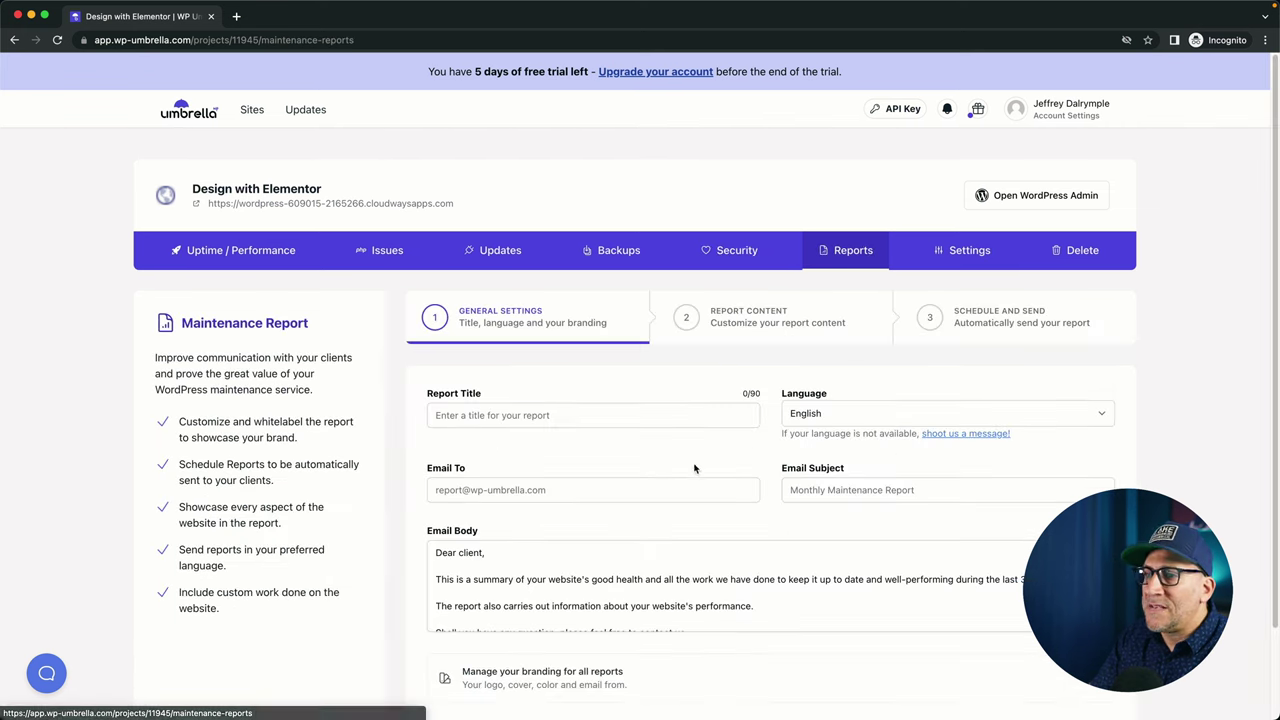
{"action": "scroll", "coordinate": [650, 460], "scroll_direction": "down", "scroll_amount": 1}
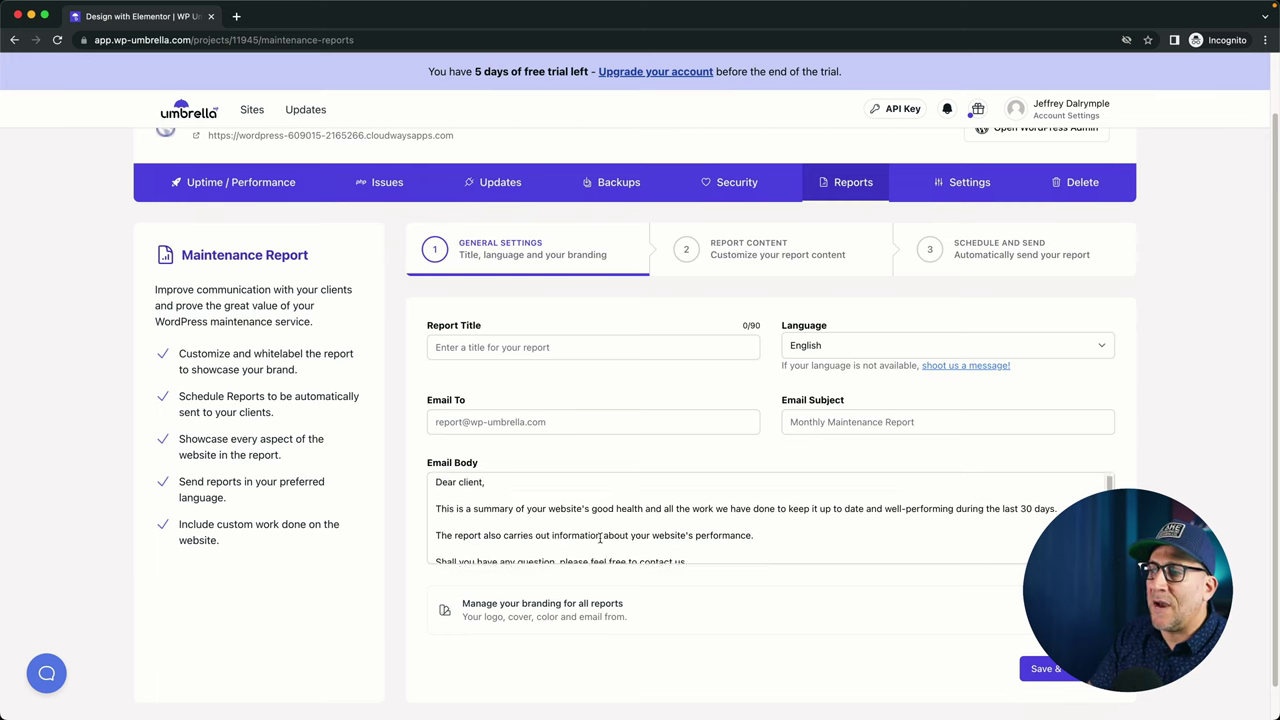
{"action": "scroll", "coordinate": [600, 535], "scroll_direction": "down", "scroll_amount": 2}
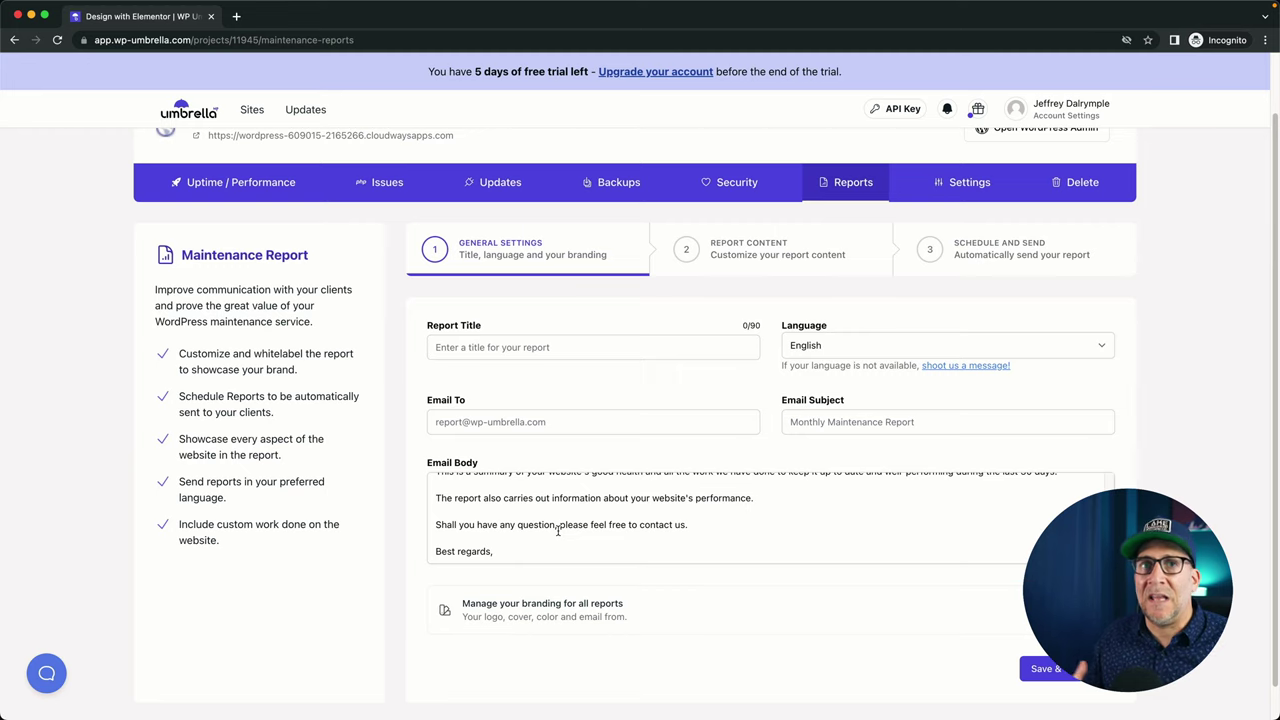
{"action": "left_click", "coordinate": [572, 619]}
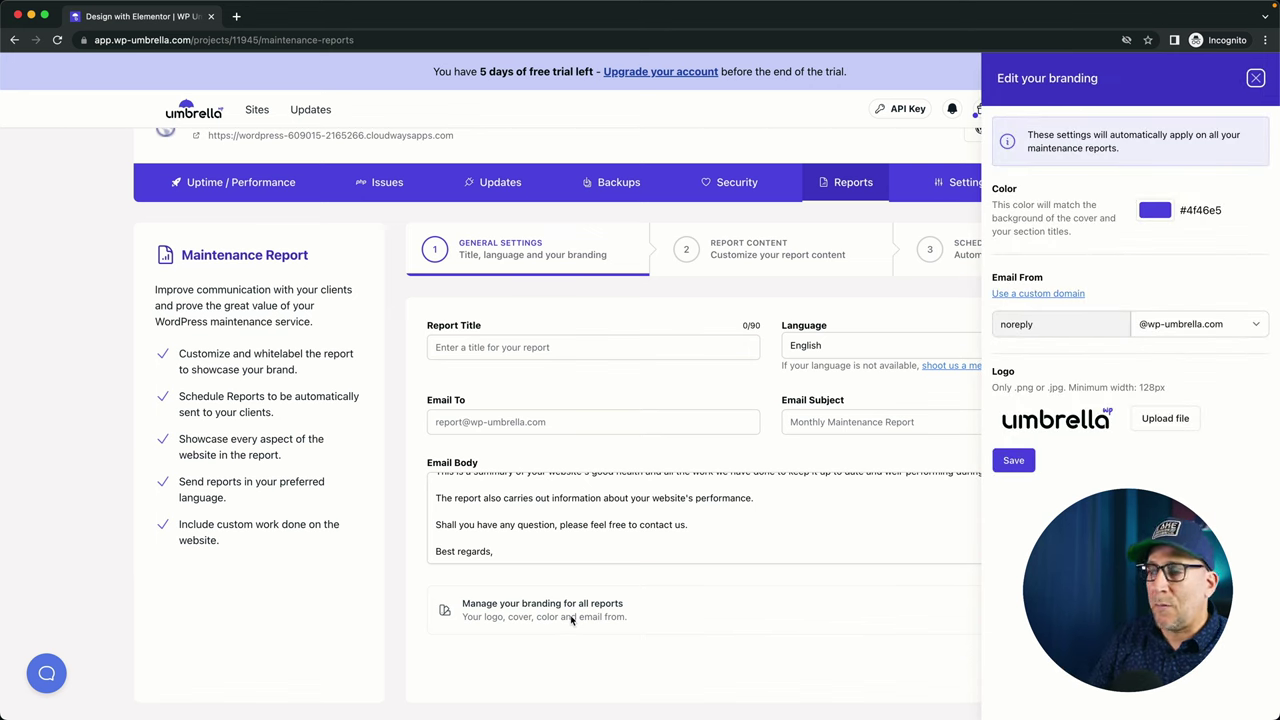
{"action": "left_click", "coordinate": [684, 655]}
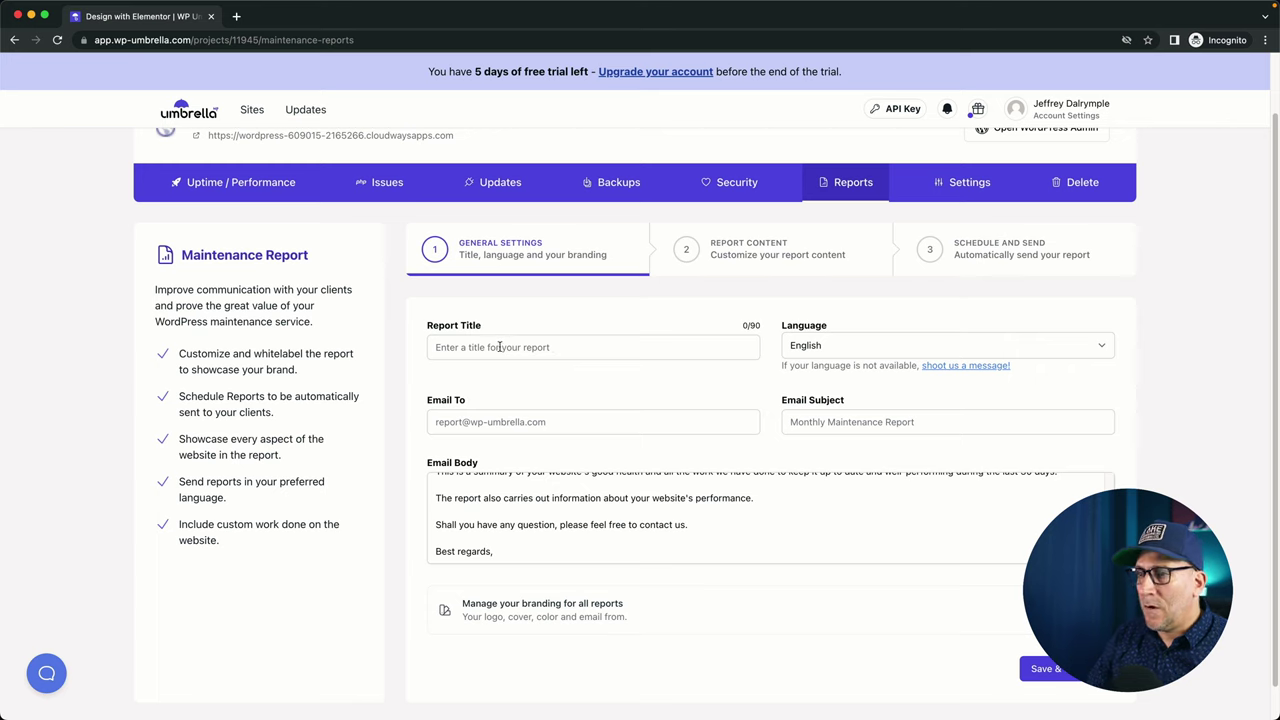
Trim the report title, enter the recipient e-mail and subject 'Reports', then save.
{"action": "left_click", "coordinate": [500, 345]}
{"action": "type", "text": "title"}
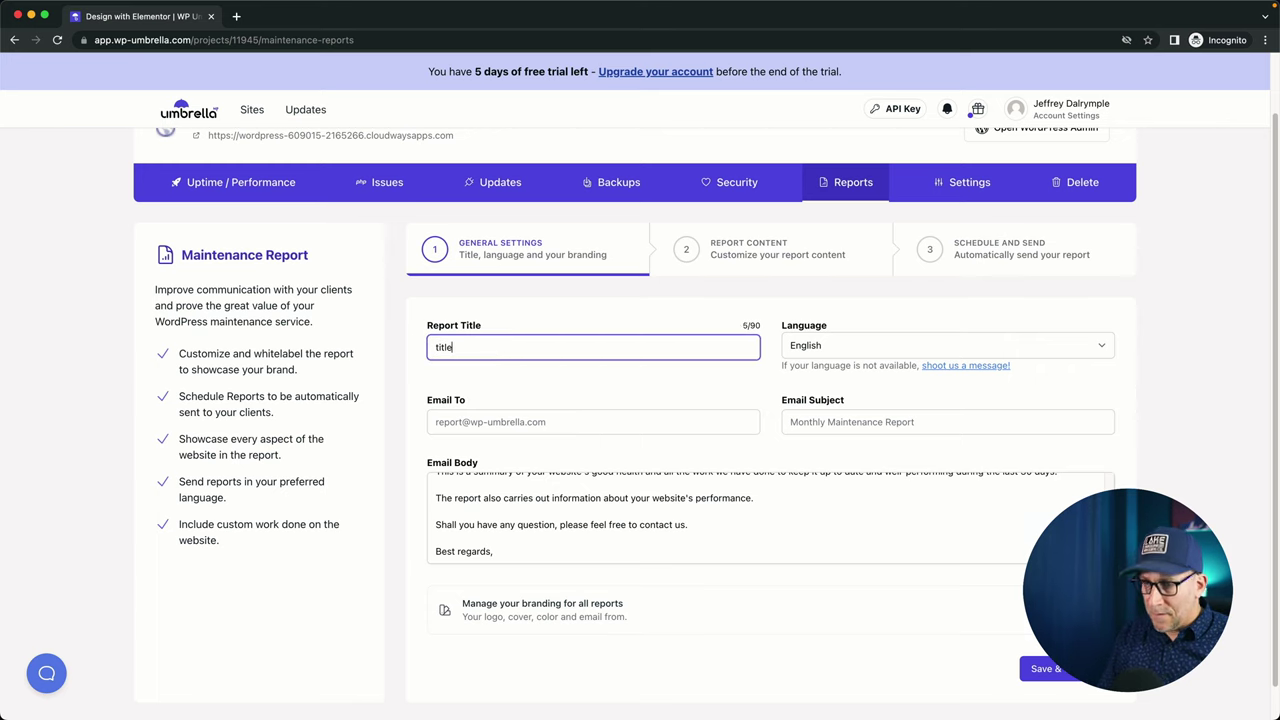
{"action": "key", "text": "BackSpace"}
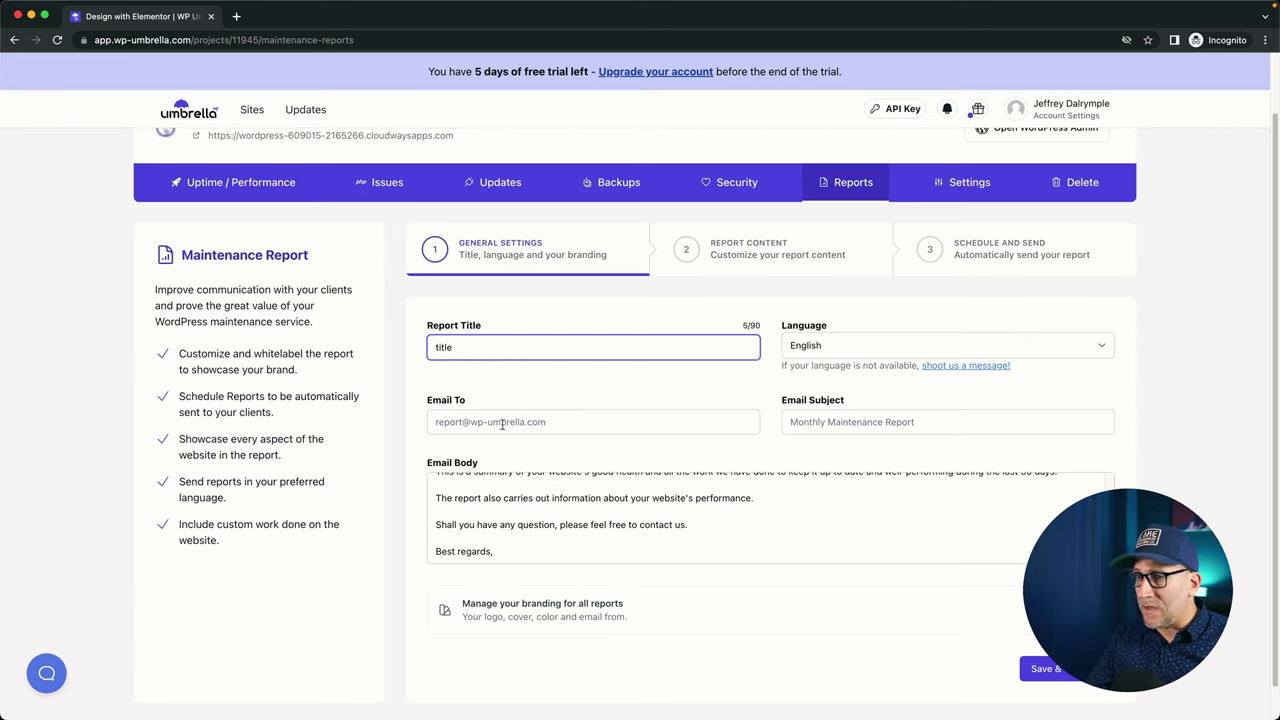
{"action": "left_click", "coordinate": [500, 422]}
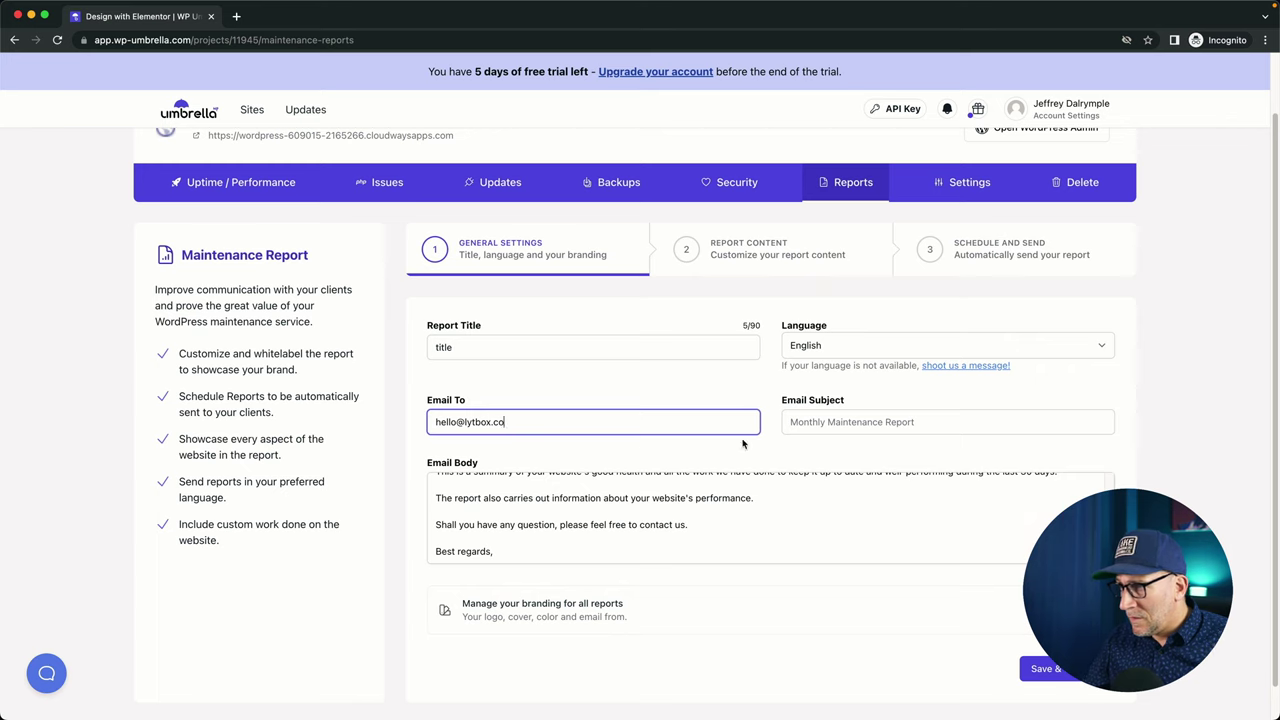
{"action": "left_click", "coordinate": [838, 420]}
{"action": "type", "text": "Reports"}
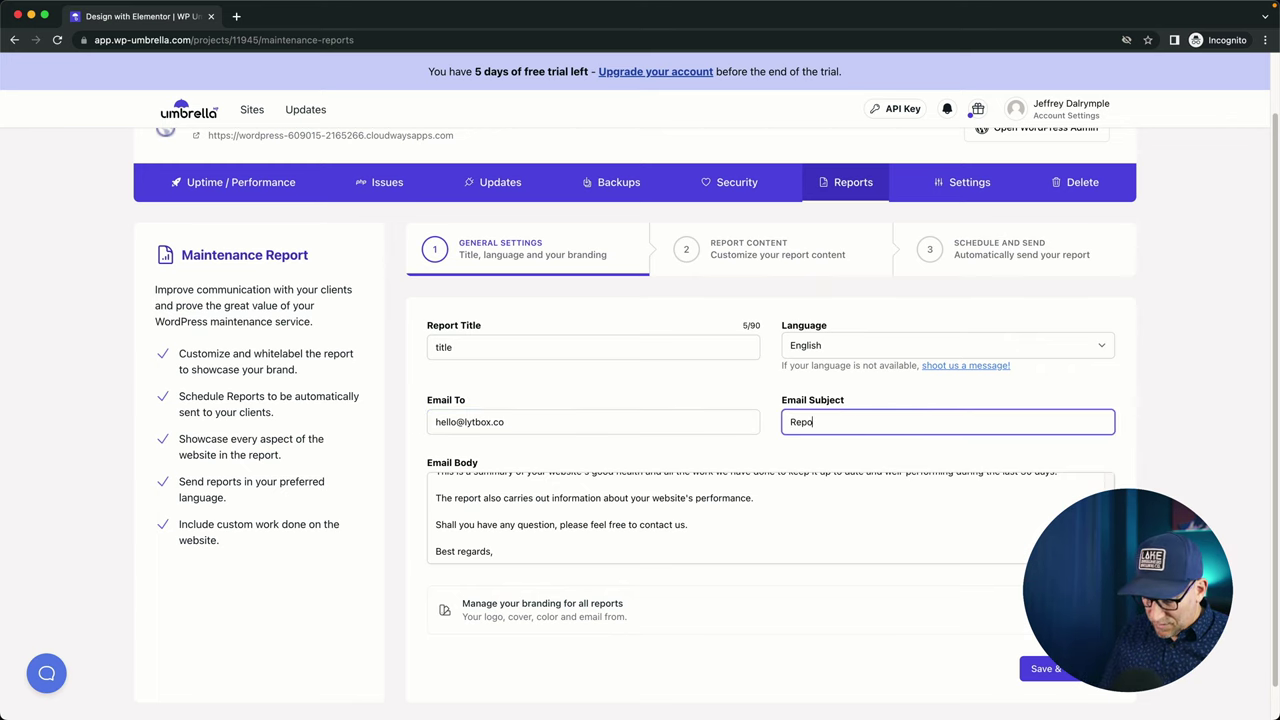
{"action": "left_click", "coordinate": [1045, 668]}
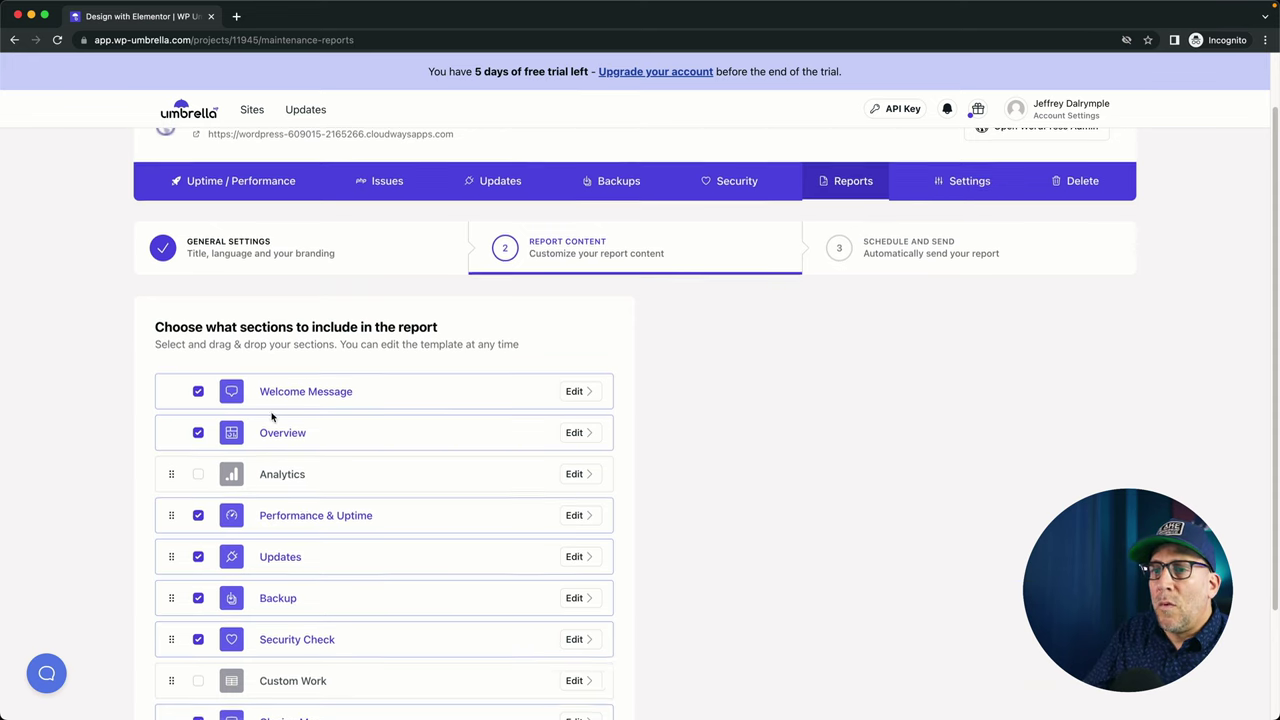
Add Analytics and Custom Work to the report, remove Performance & Uptime, and save.
{"action": "scroll", "coordinate": [260, 390], "scroll_direction": "down", "scroll_amount": 3}
{"action": "left_click", "coordinate": [198, 339]}
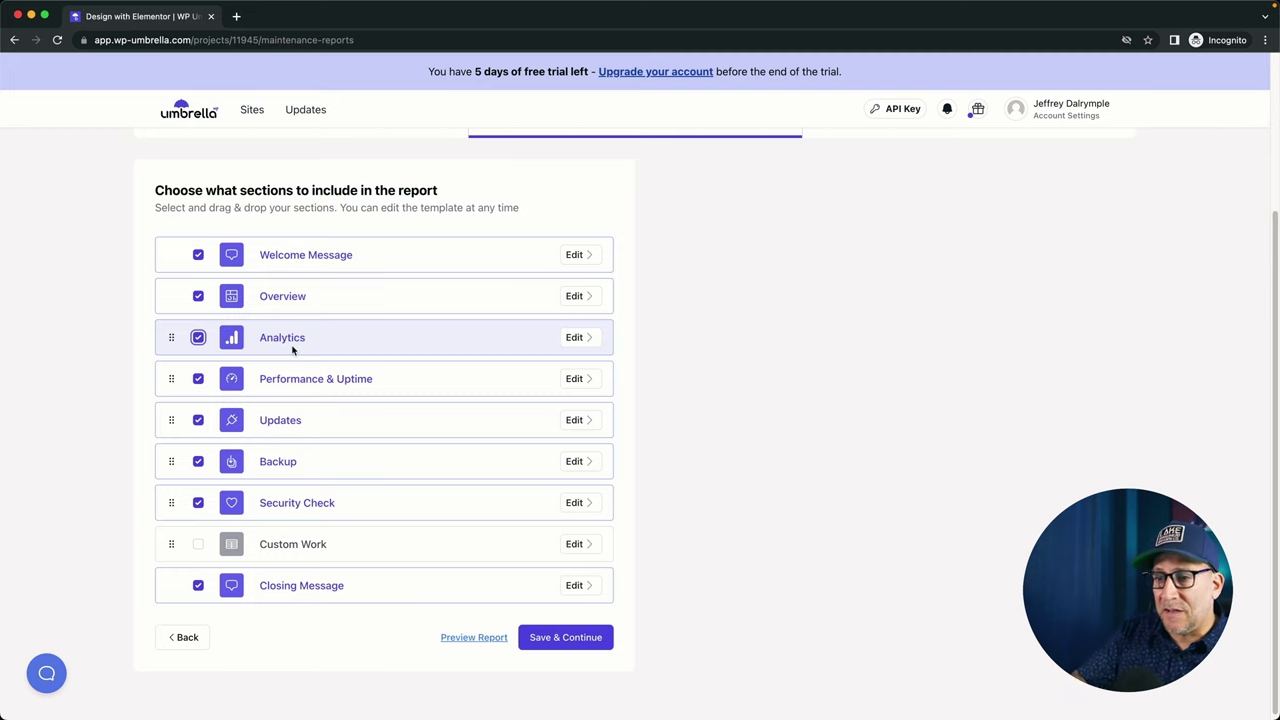
{"action": "left_click", "coordinate": [197, 546]}
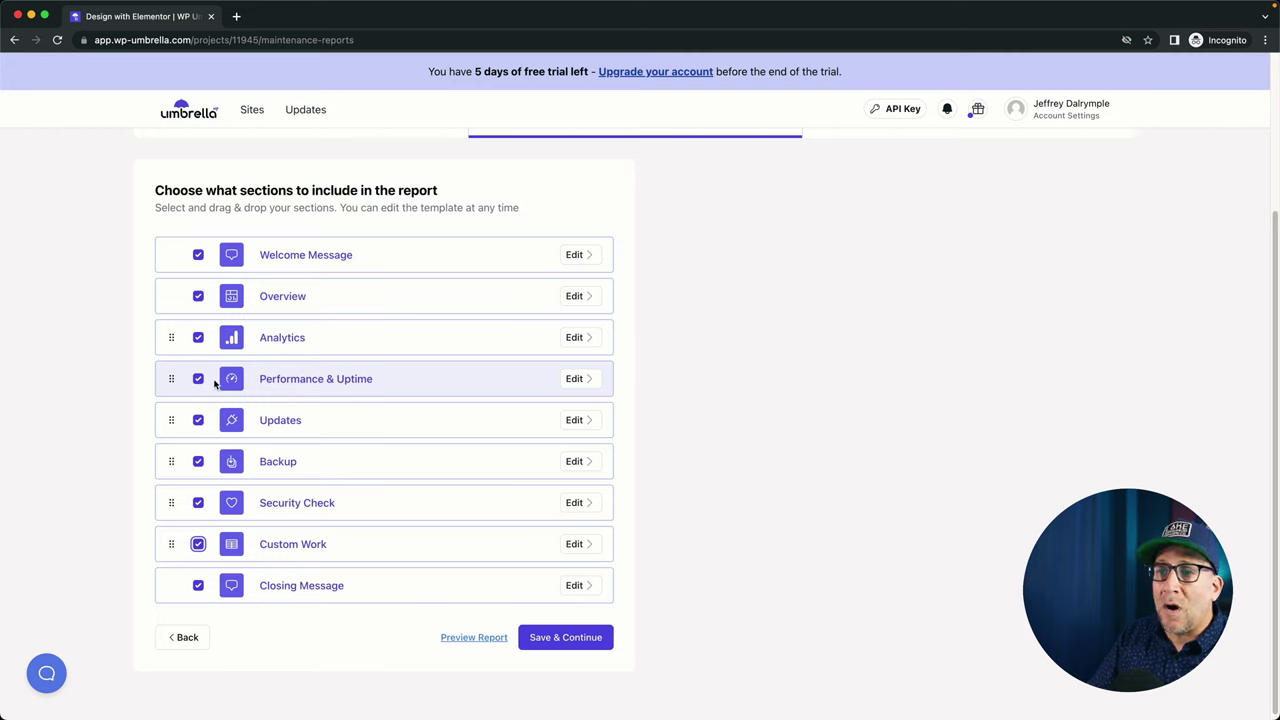
{"action": "left_click", "coordinate": [198, 380]}
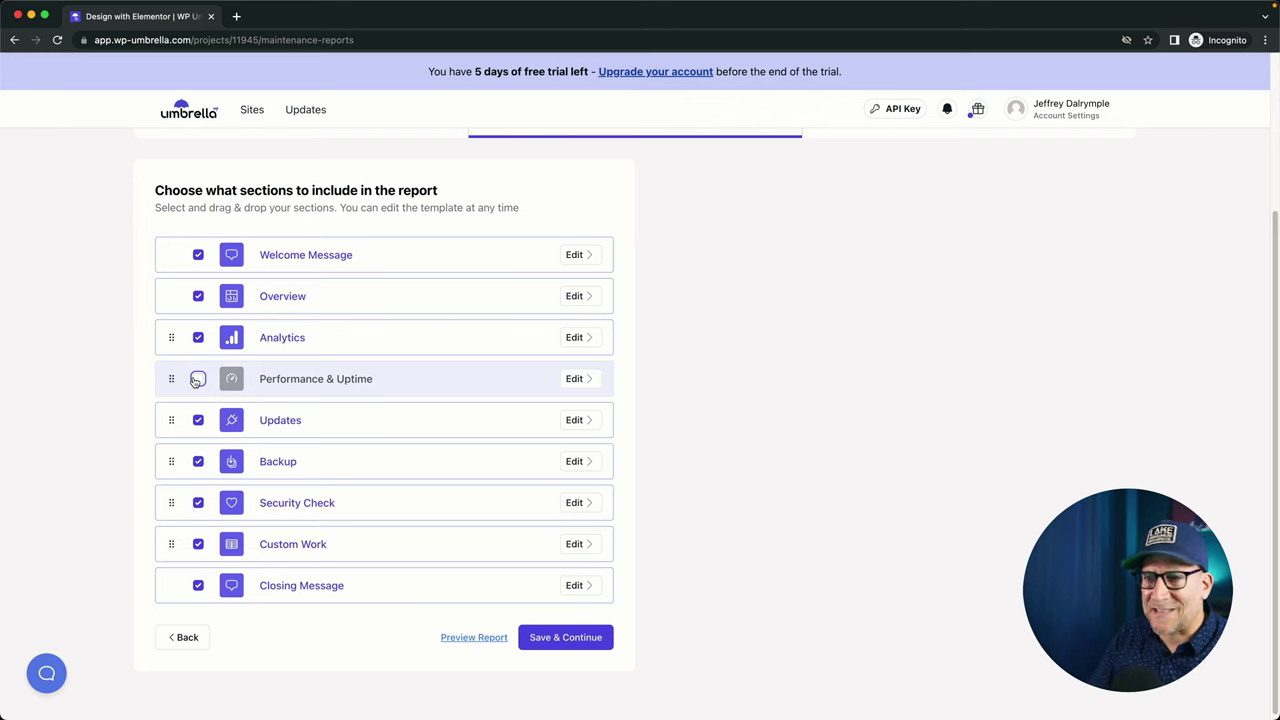
{"action": "scroll", "coordinate": [289, 420], "scroll_direction": "up", "scroll_amount": 3}
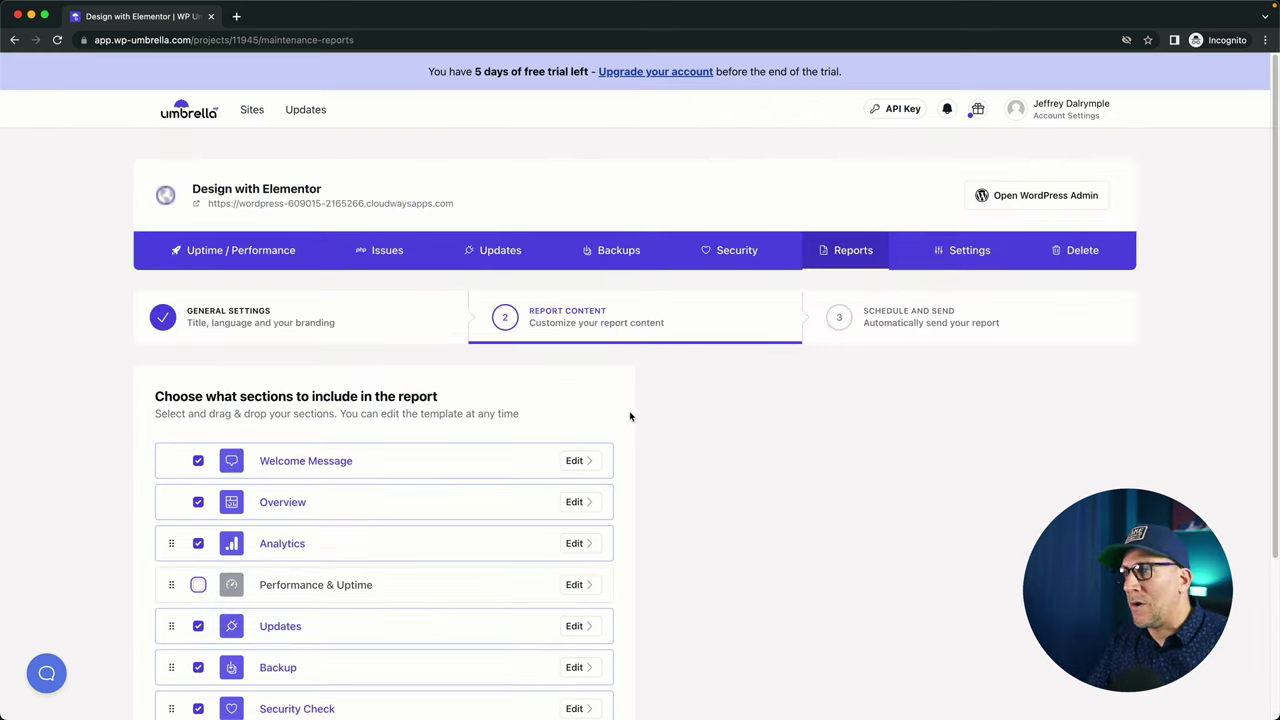
{"action": "scroll", "coordinate": [850, 340], "scroll_direction": "down", "scroll_amount": 3}
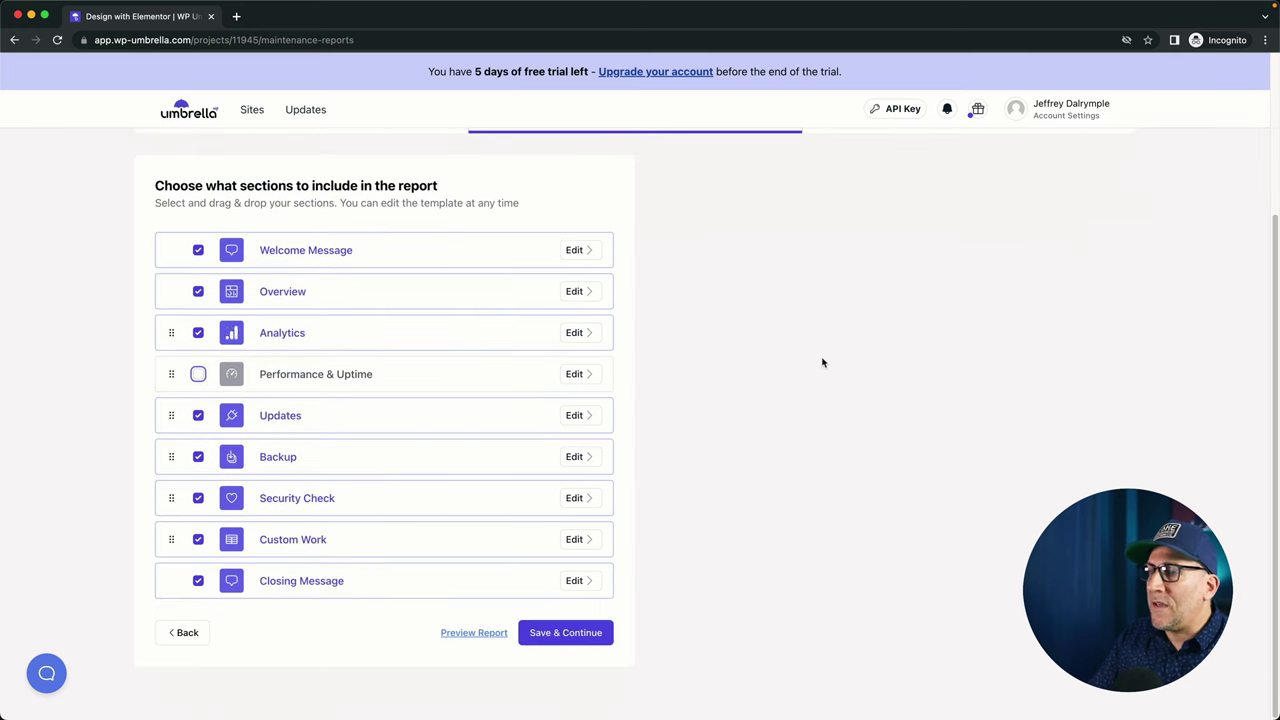
{"action": "left_click", "coordinate": [563, 631]}
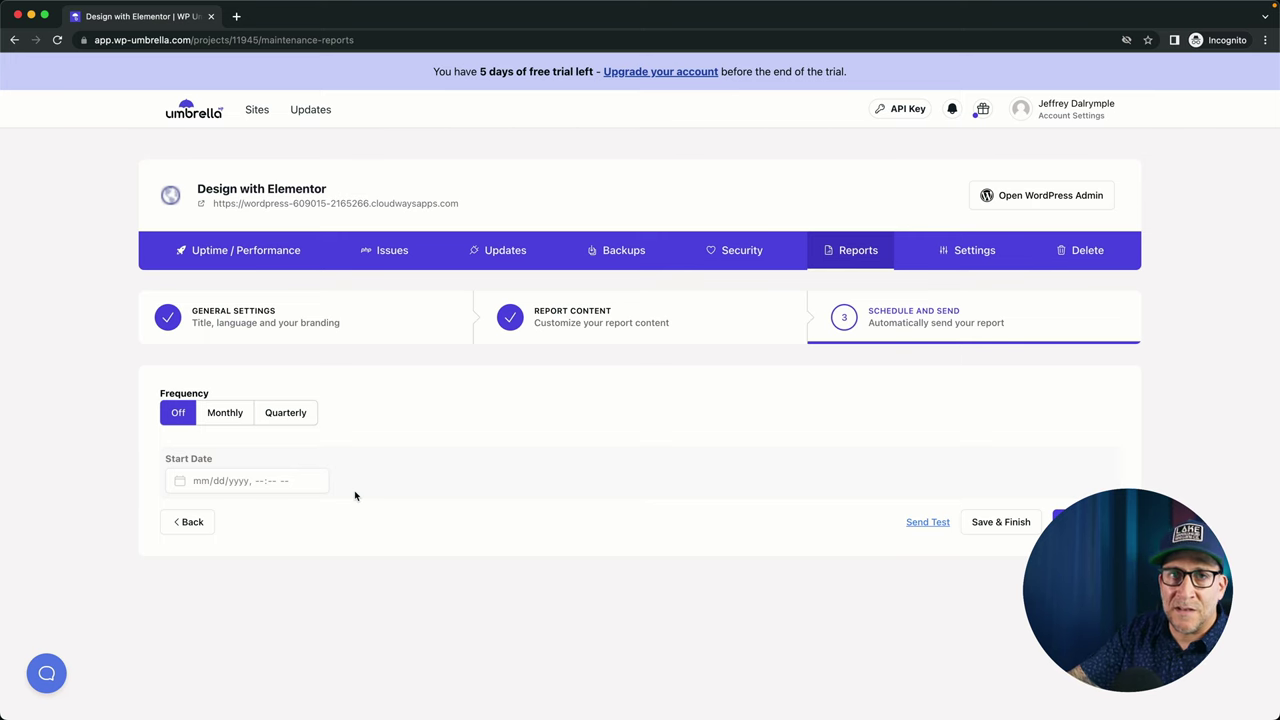
Review the site's Notification settings, then return to its Security overview.
{"action": "left_click", "coordinate": [975, 250]}
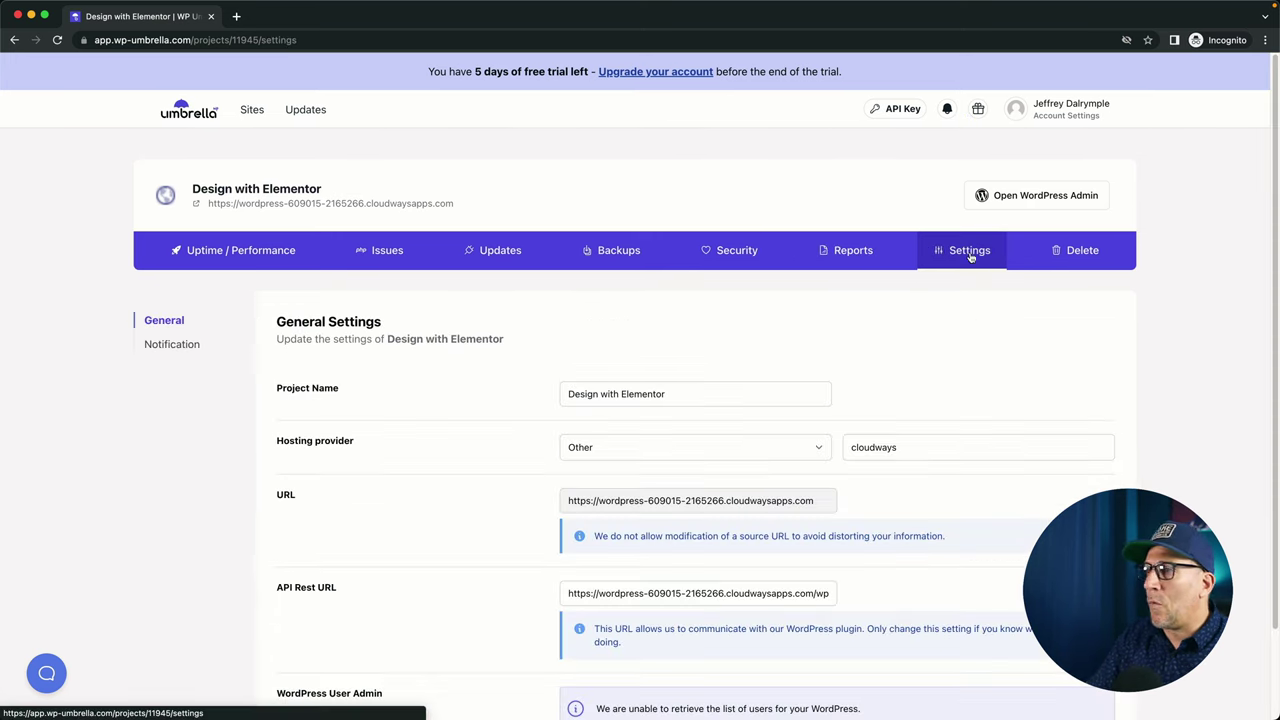
{"action": "scroll", "coordinate": [477, 423], "scroll_direction": "down", "scroll_amount": 2}
{"action": "scroll", "coordinate": [477, 423], "scroll_direction": "down", "scroll_amount": 1}
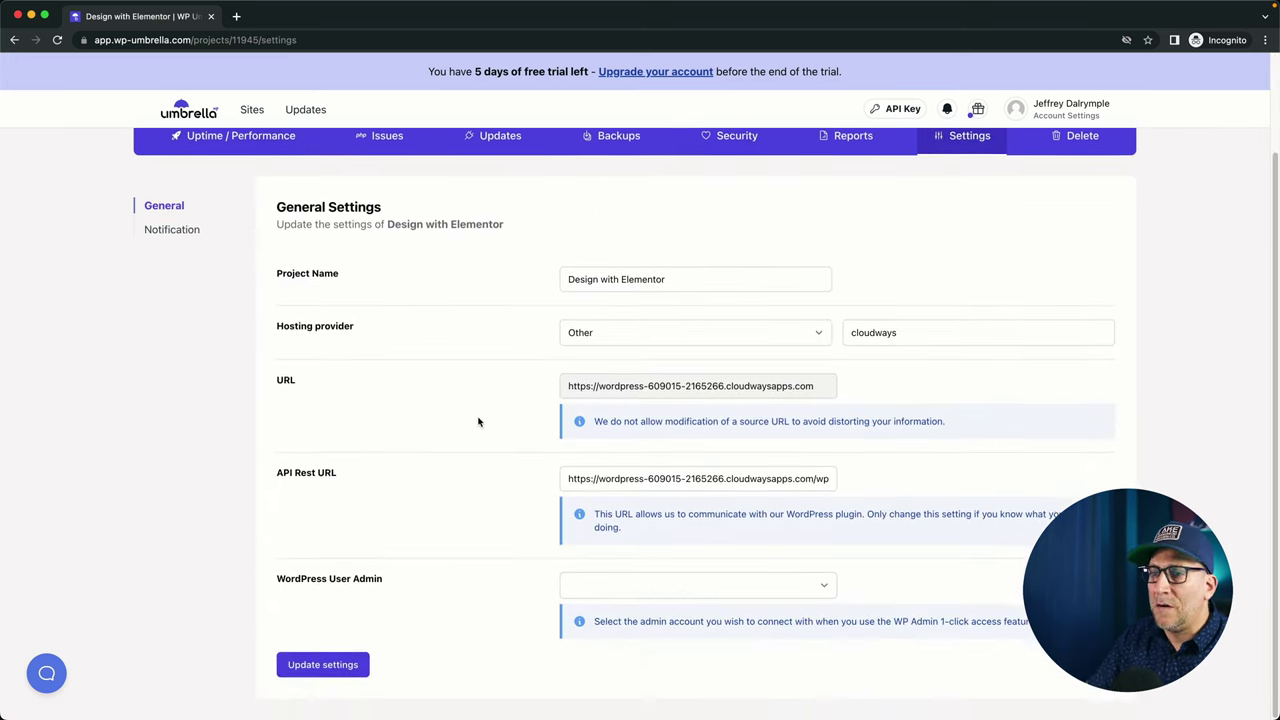
{"action": "left_click", "coordinate": [158, 232]}
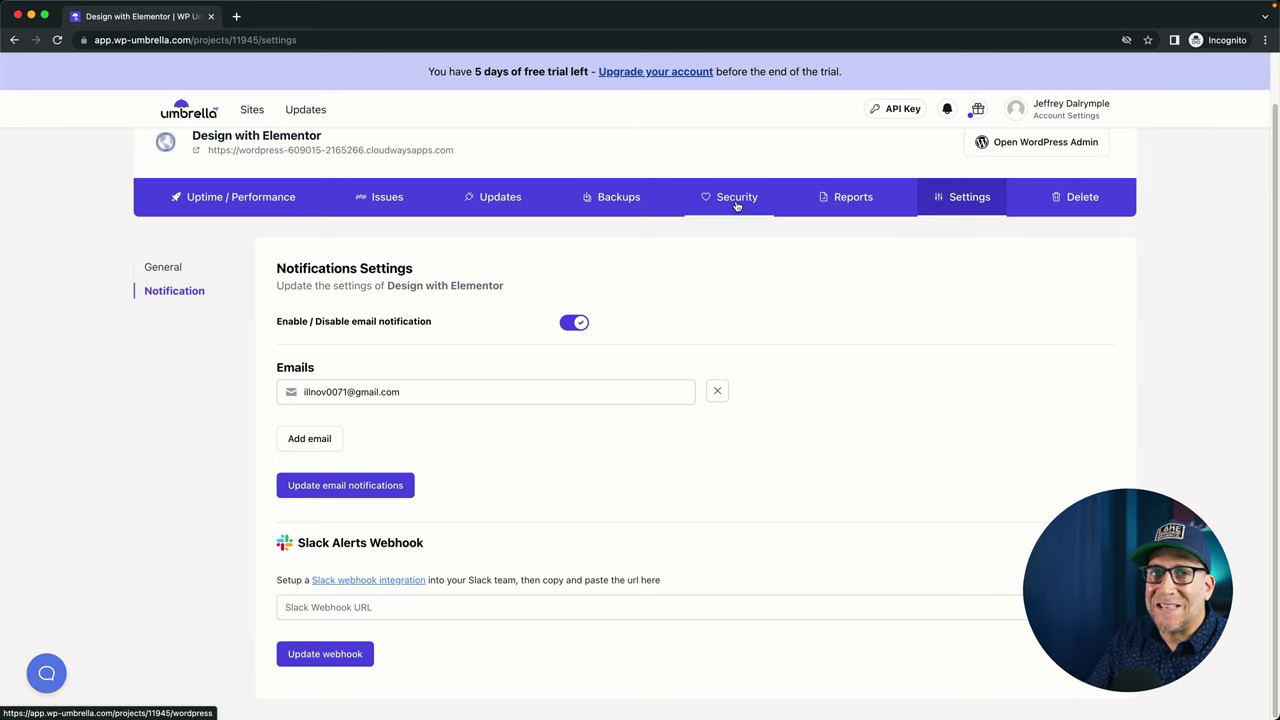
{"action": "left_click", "coordinate": [737, 204]}
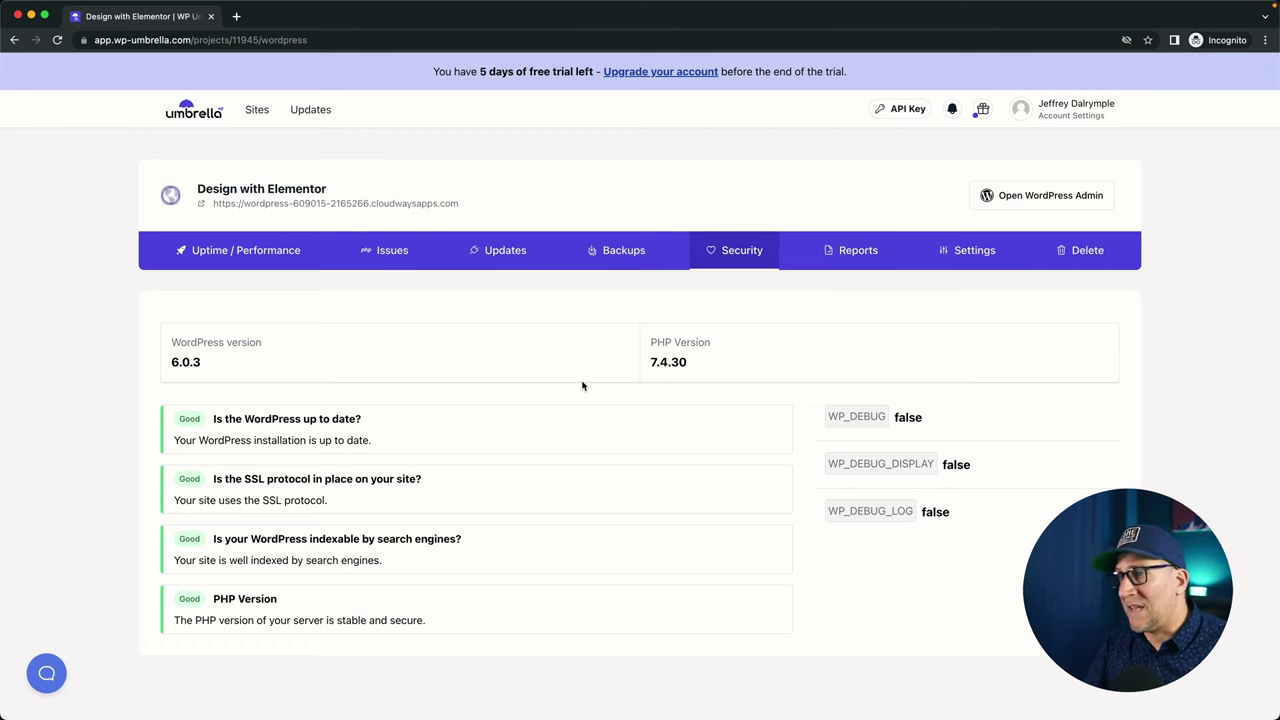
Reopen the Notification settings and highlight, then deselect, the Slack Alerts Webhook heading.
{"action": "left_click", "coordinate": [980, 252]}
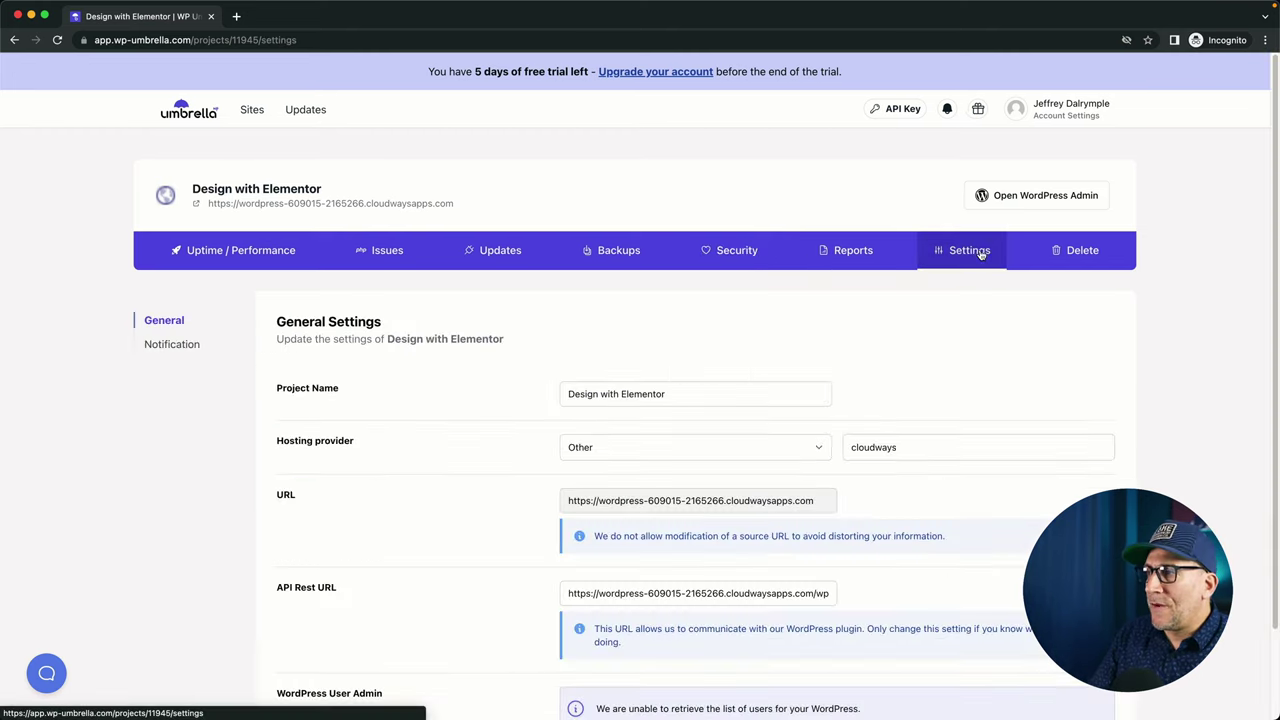
{"action": "left_click", "coordinate": [172, 348]}
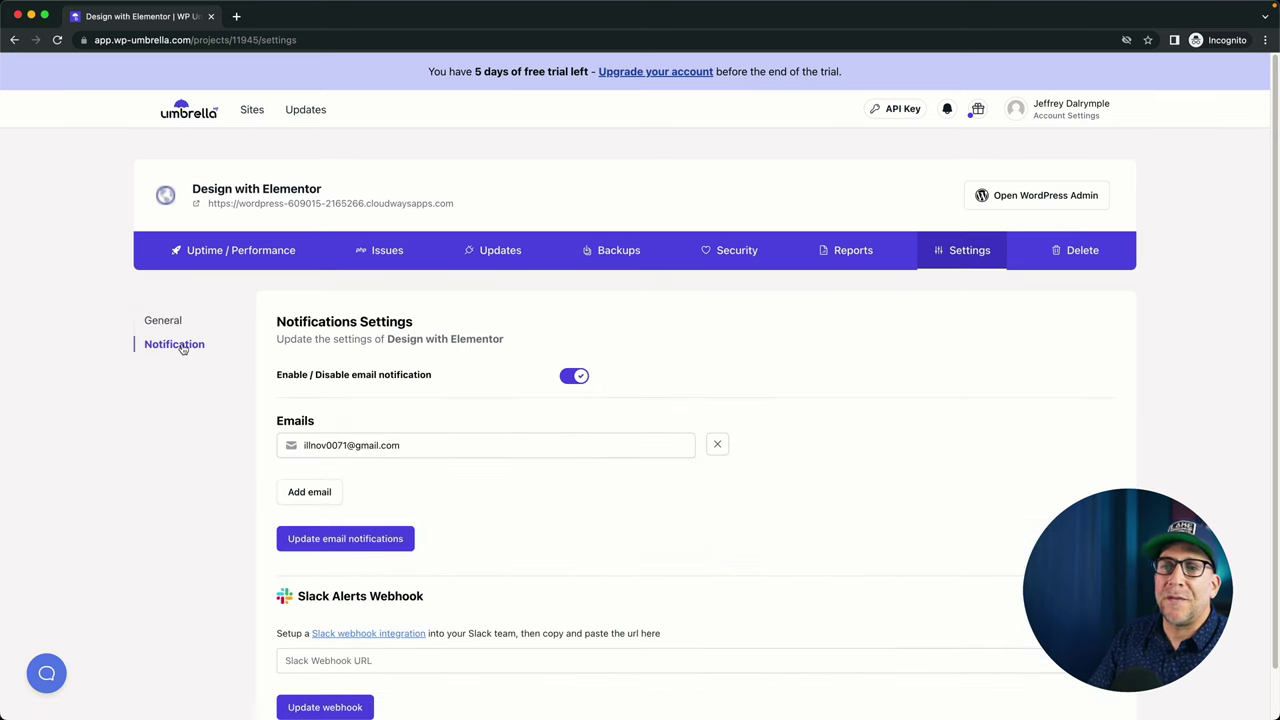
{"action": "scroll", "coordinate": [180, 349], "scroll_direction": "down", "scroll_amount": 1}
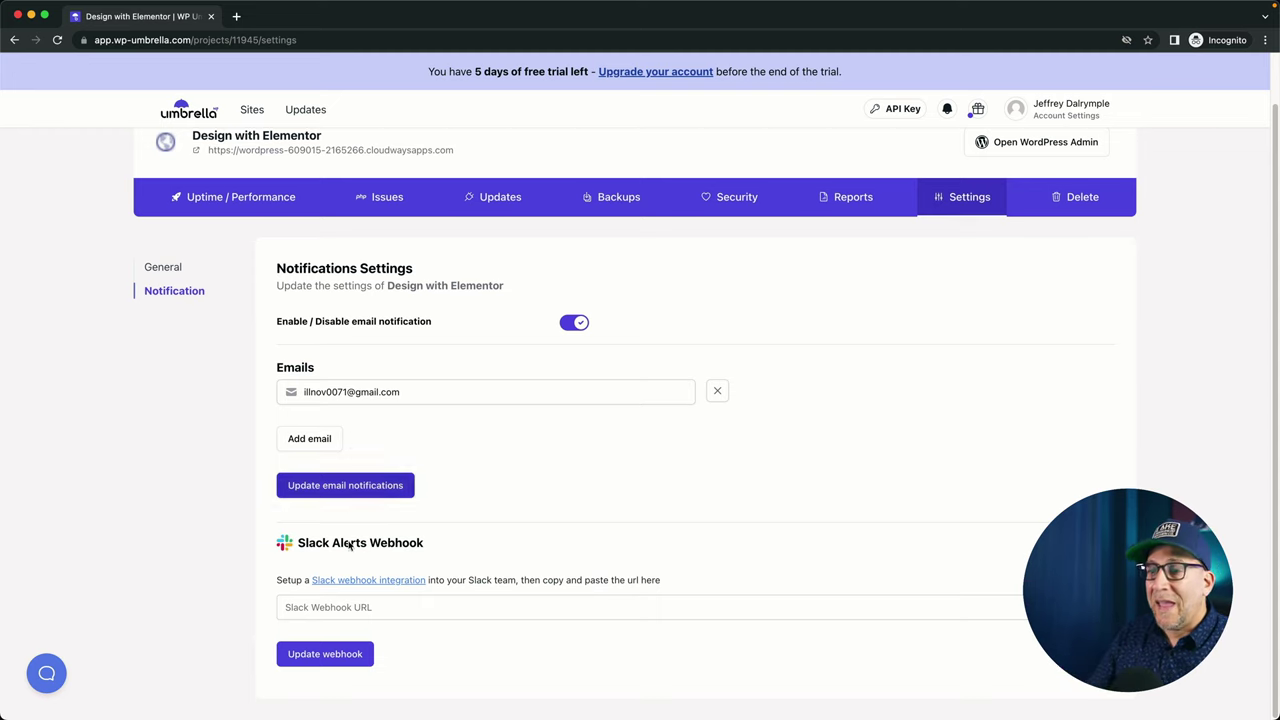
{"action": "left_click_drag", "start_coordinate": [430, 545], "coordinate": [298, 542]}
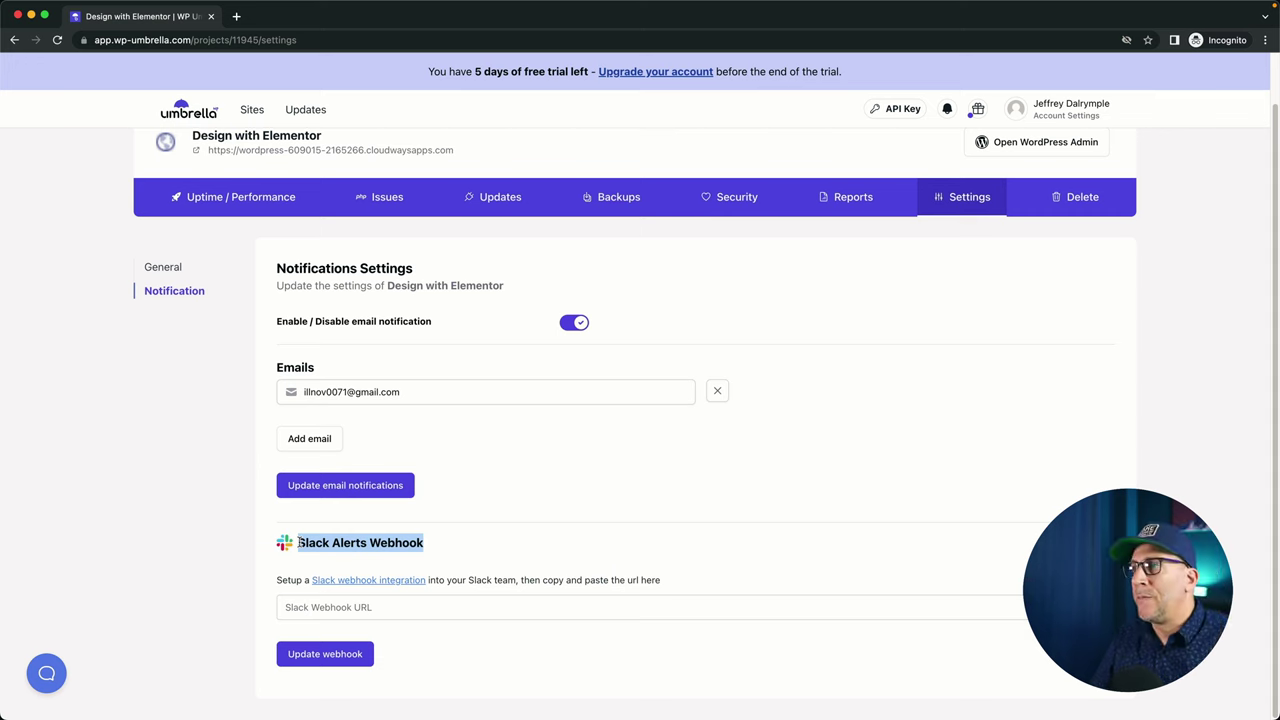
{"action": "scroll", "coordinate": [637, 607], "scroll_direction": "up", "scroll_amount": 2}
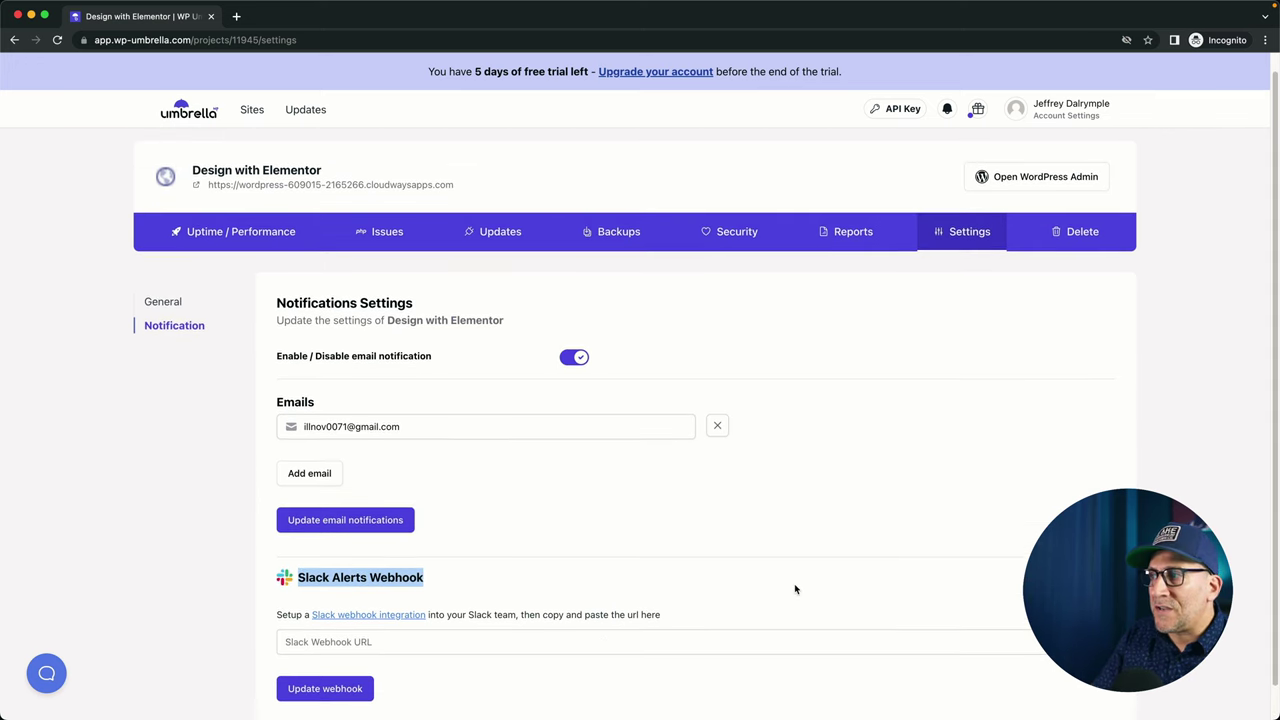
{"action": "scroll", "coordinate": [795, 589], "scroll_direction": "up", "scroll_amount": 1}
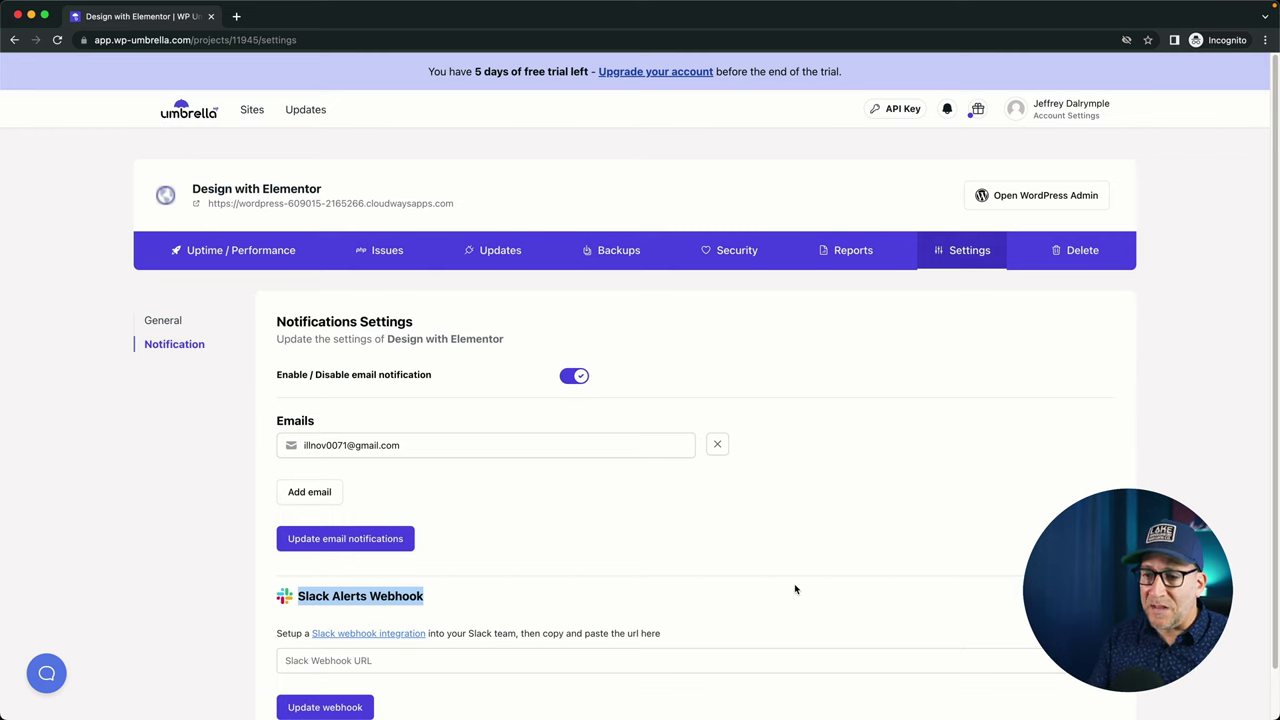
{"action": "left_click", "coordinate": [110, 572]}
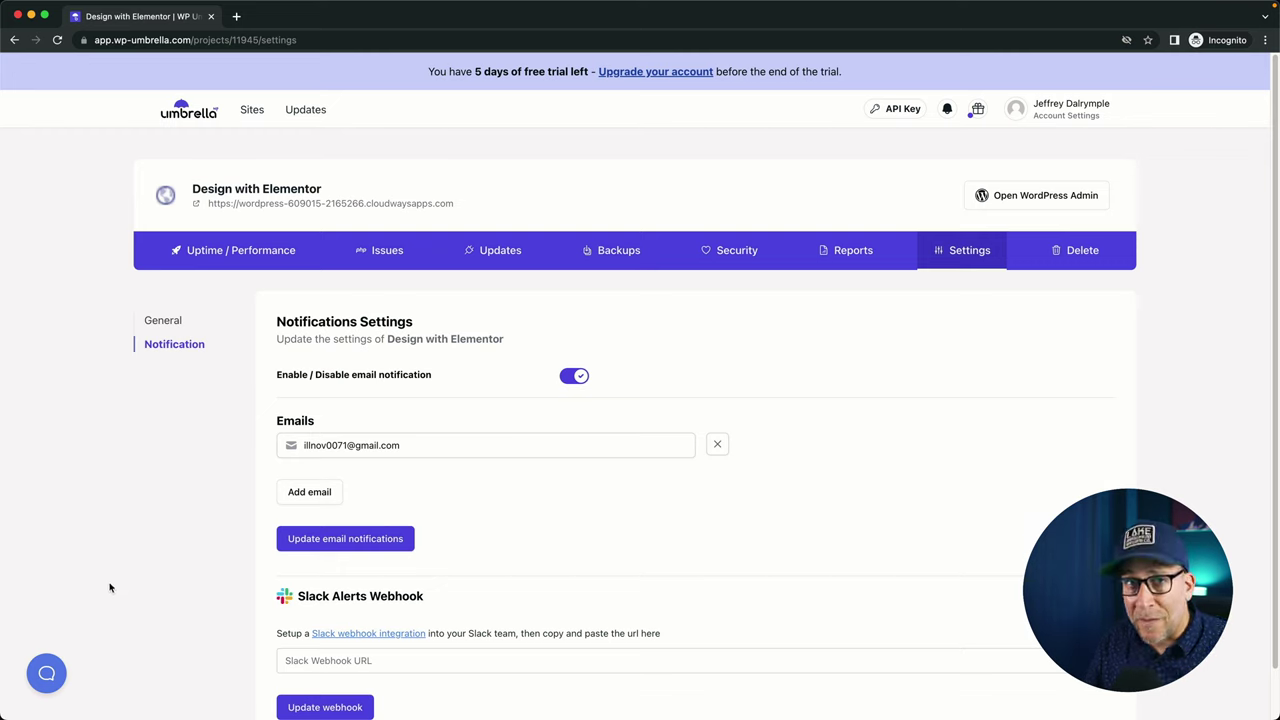
Open the support help panel, switch to its Ask tab, then close it.
{"action": "left_click", "coordinate": [52, 680]}
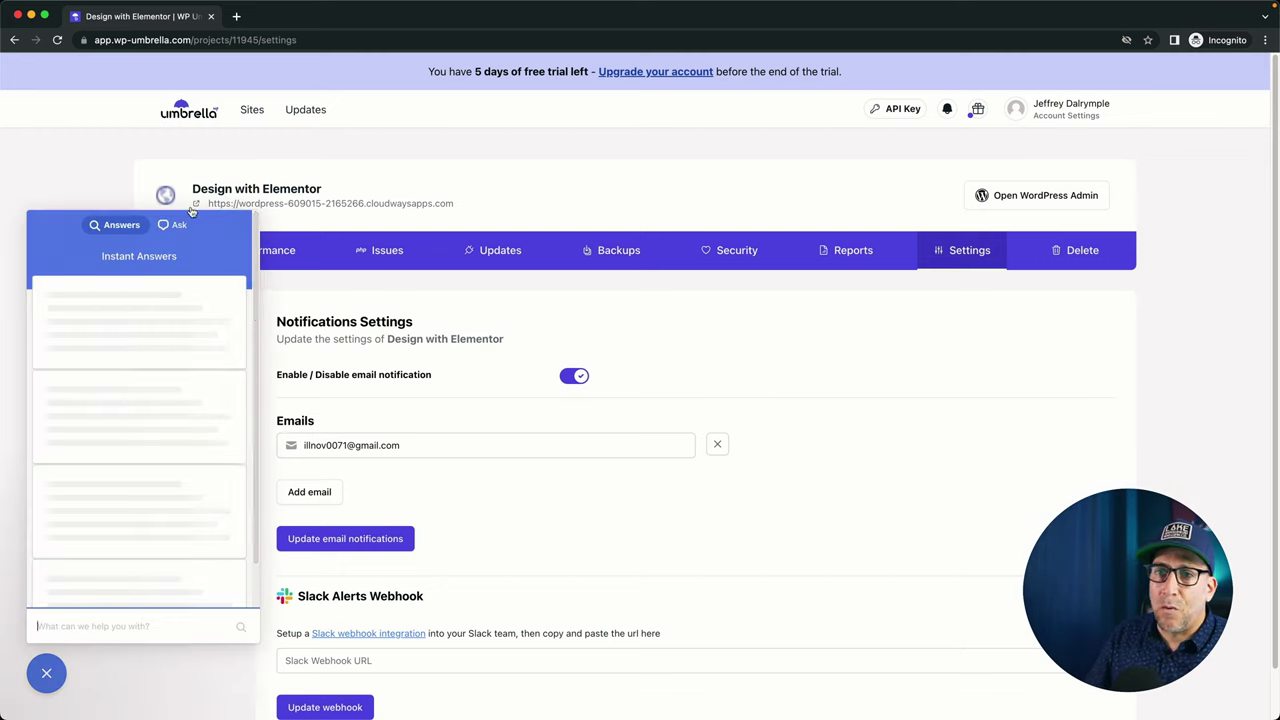
{"action": "left_click", "coordinate": [177, 226]}
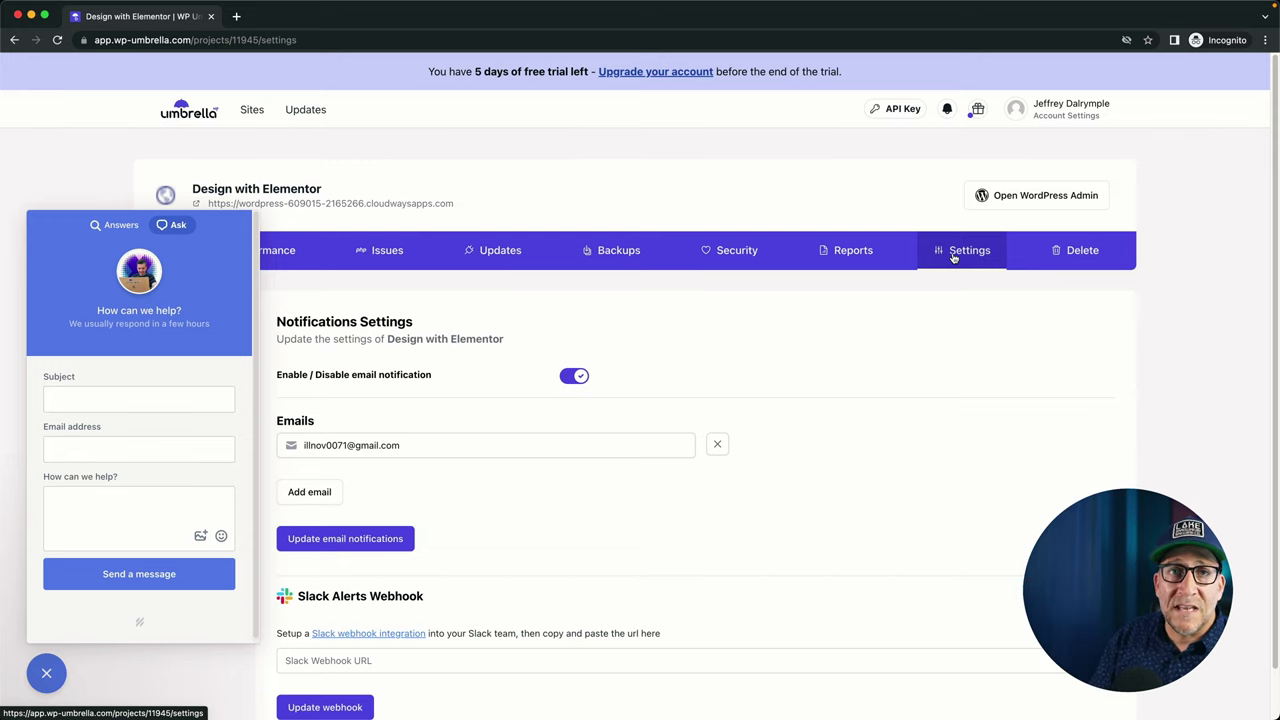
{"action": "left_click", "coordinate": [663, 573]}
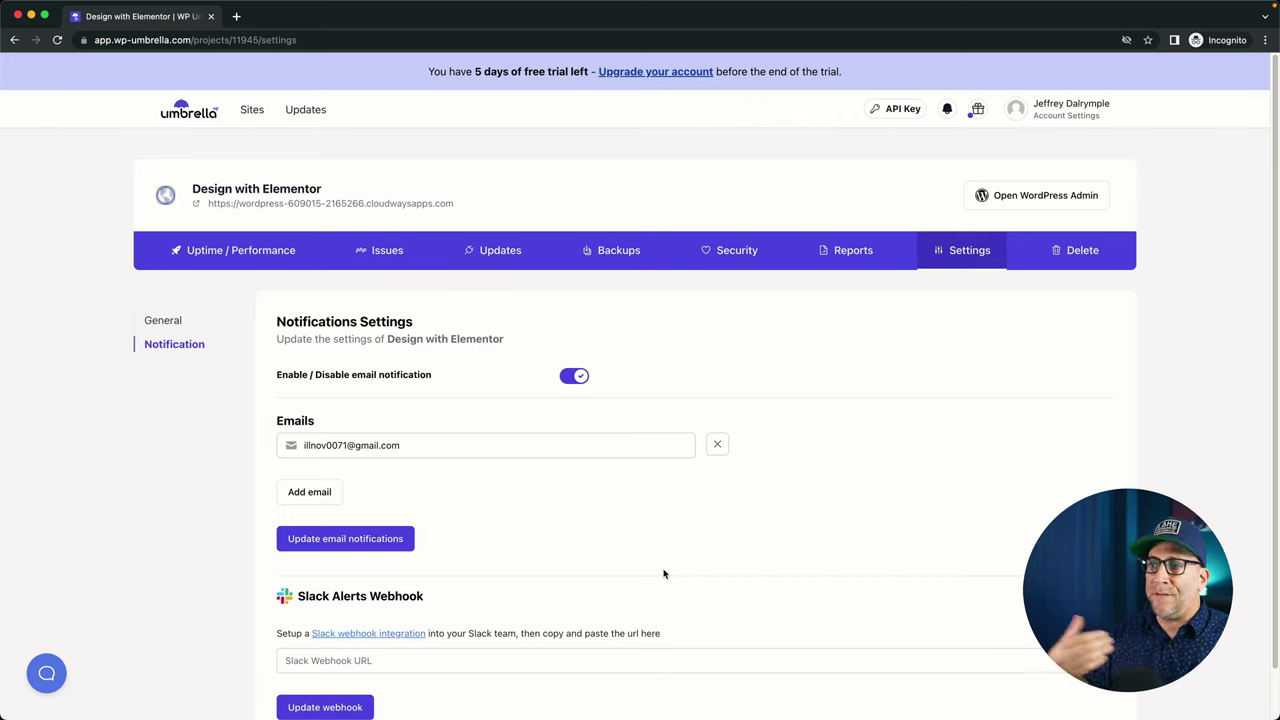
Open the site's backup scheduling settings.
{"action": "left_click", "coordinate": [628, 258]}
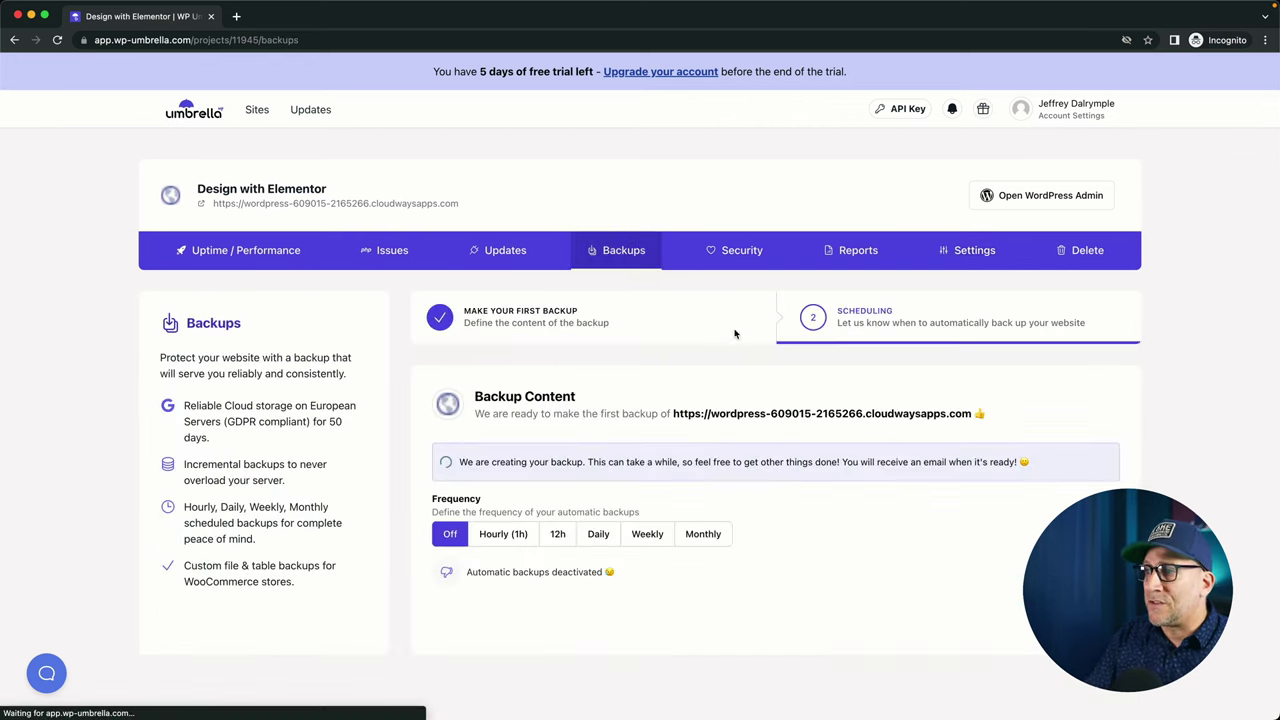